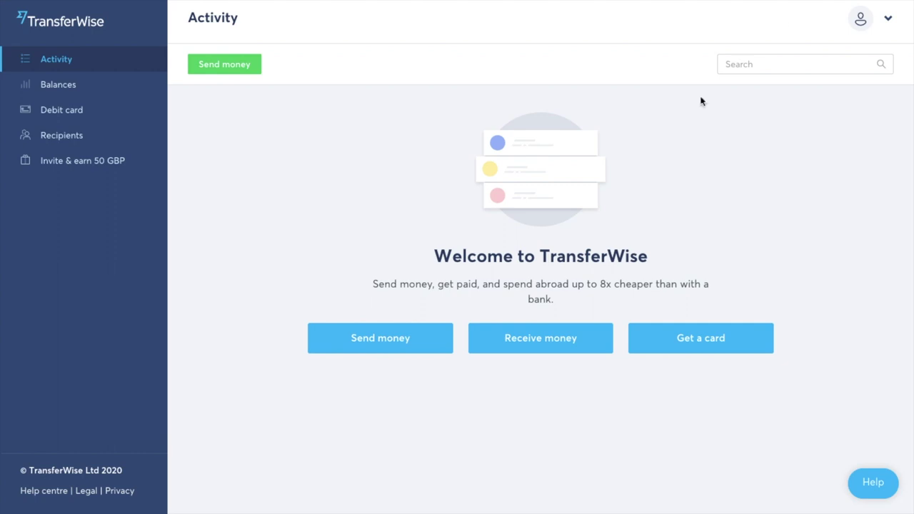
Look up the 2-step login requirements in the account settings and start creating a personal profile.
{"action": "left_click", "coordinate": [885, 25]}
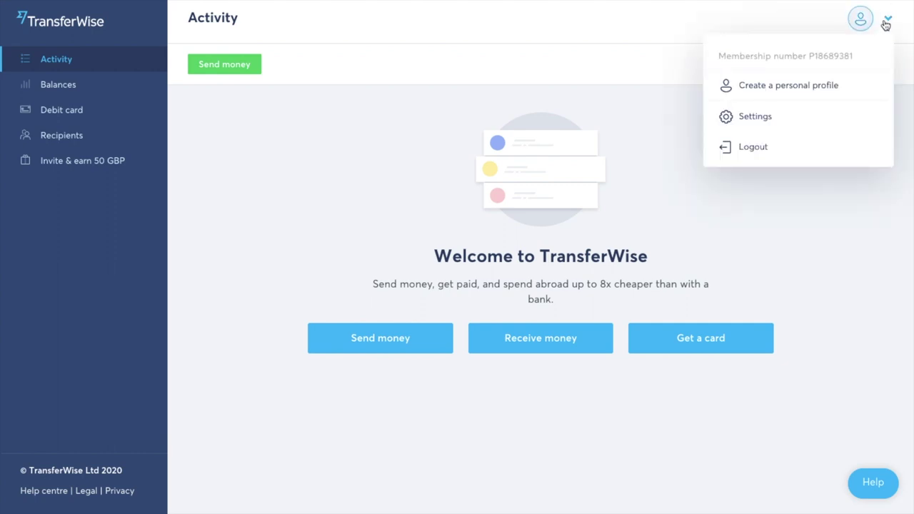
{"action": "left_click", "coordinate": [786, 127]}
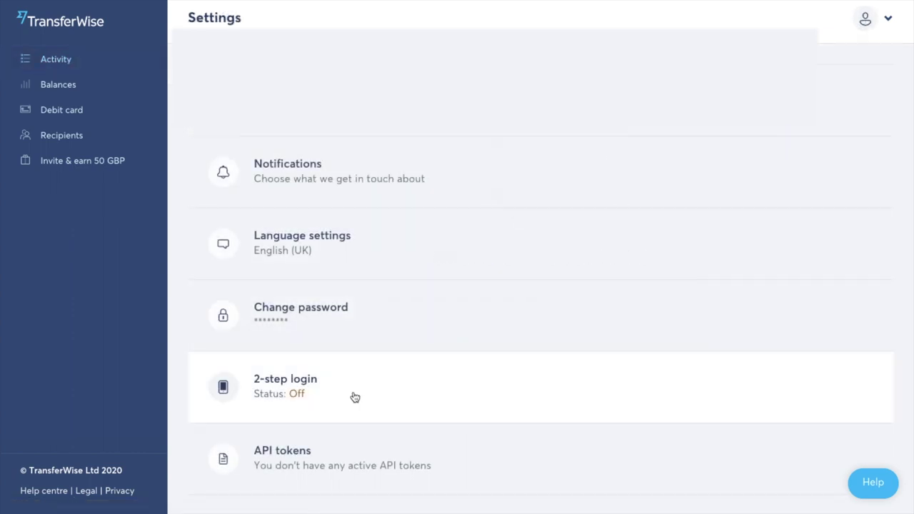
{"action": "left_click", "coordinate": [353, 397]}
{"action": "scroll", "coordinate": [355, 398], "scroll_direction": "down", "scroll_amount": 3}
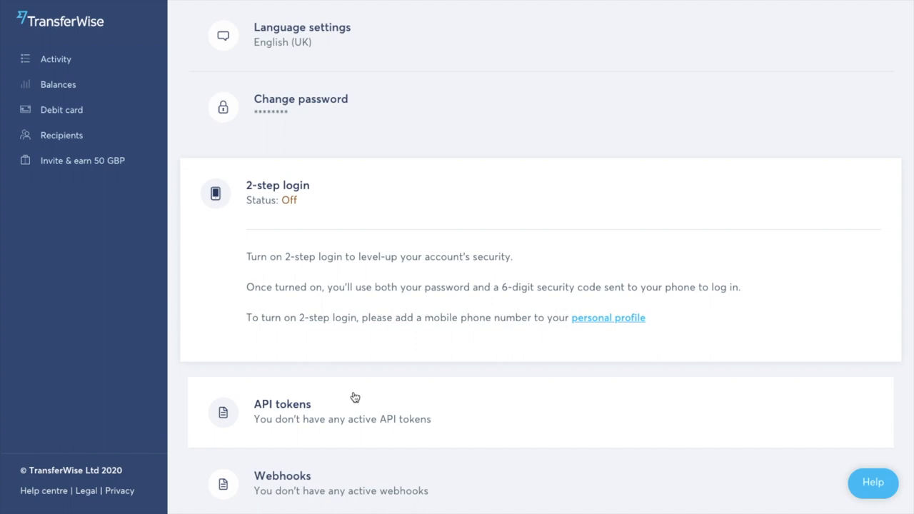
{"action": "left_click", "coordinate": [612, 320]}
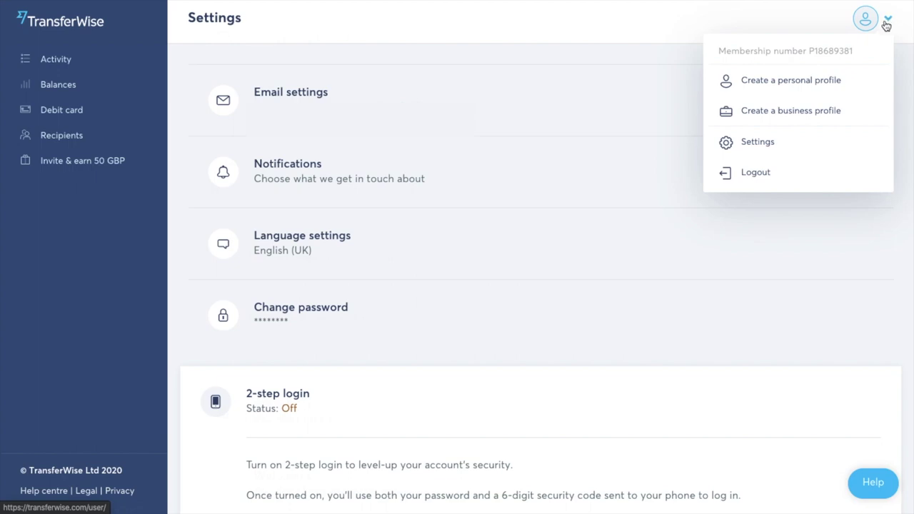
{"action": "left_click", "coordinate": [828, 88]}
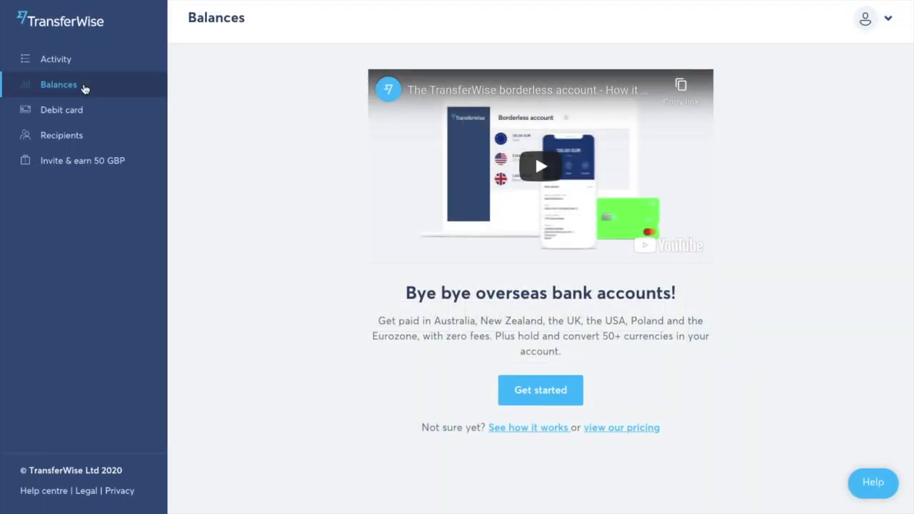
Start the account setup from the balances page and open a first balance in British Pound.
{"action": "left_click", "coordinate": [530, 388]}
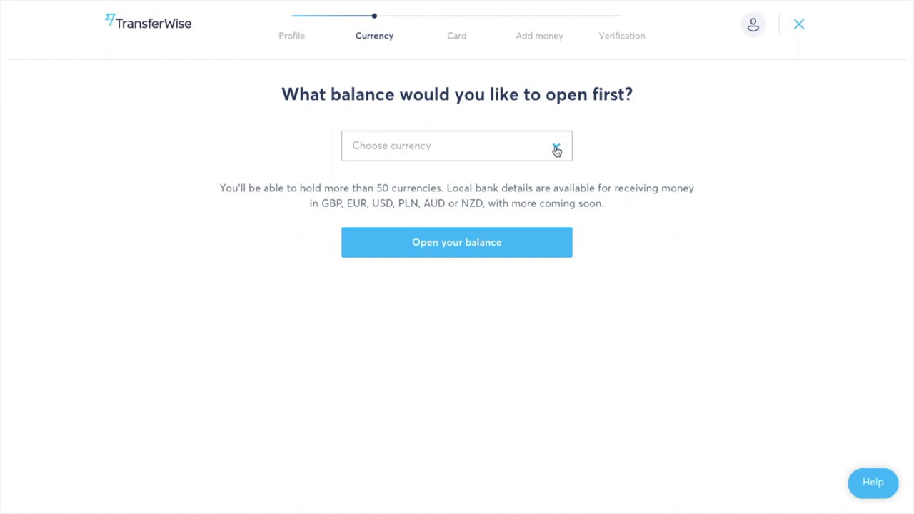
{"action": "left_click", "coordinate": [556, 150]}
{"action": "left_click", "coordinate": [422, 277]}
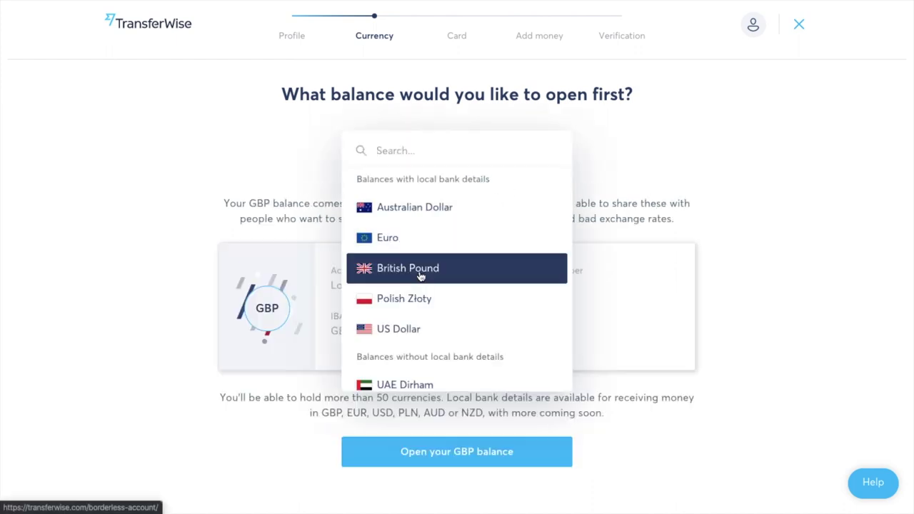
{"action": "left_click", "coordinate": [421, 391]}
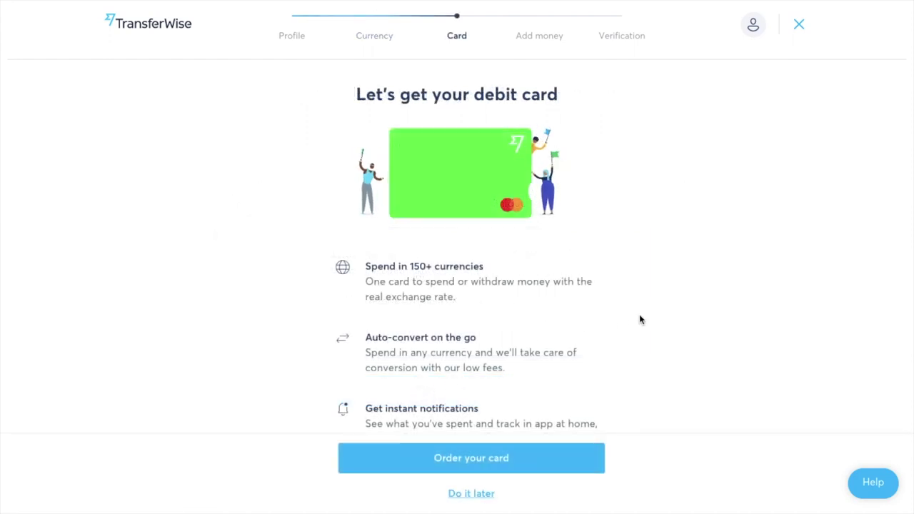
Postpone ordering the debit card and finish setting up the GBP balance.
{"action": "scroll", "coordinate": [640, 319], "scroll_direction": "down", "scroll_amount": 1}
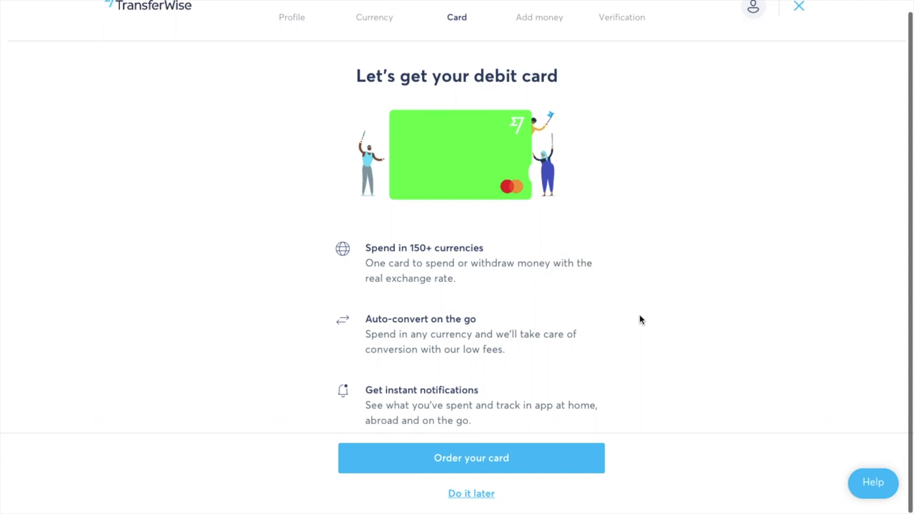
{"action": "left_click", "coordinate": [471, 495]}
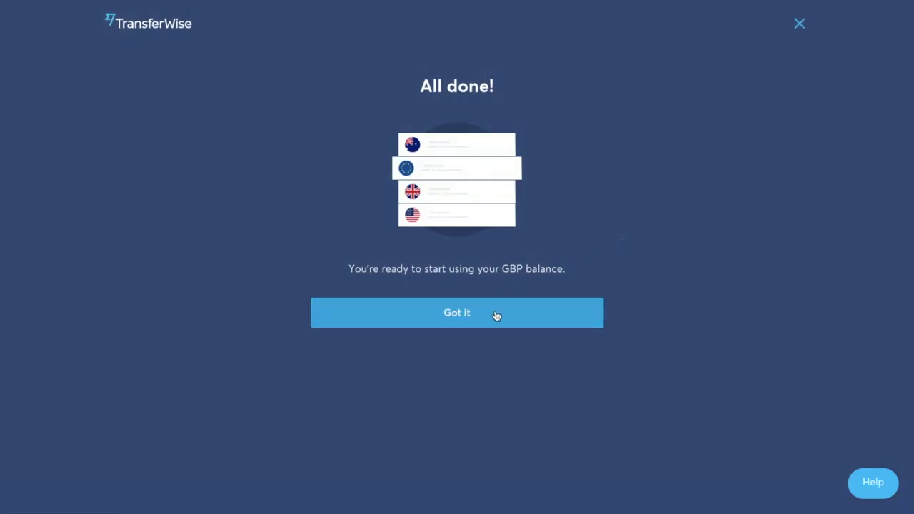
{"action": "left_click", "coordinate": [496, 316]}
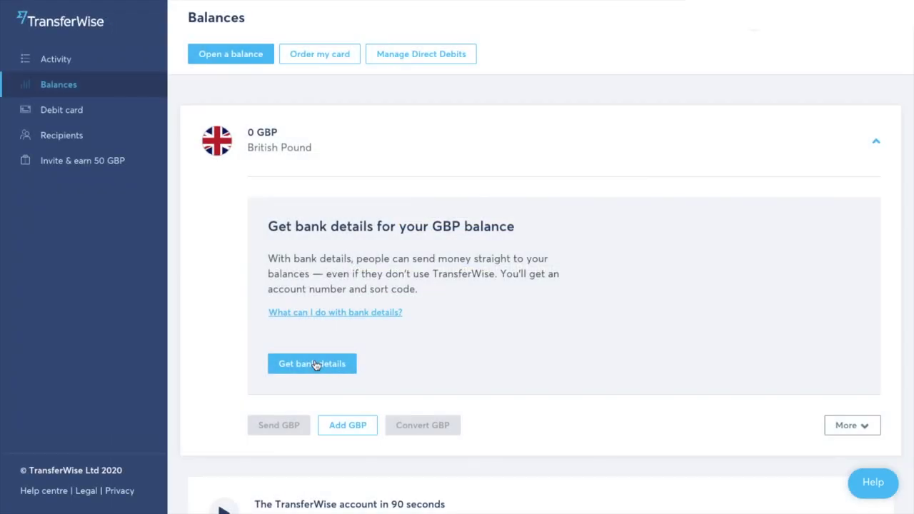
Request bank details for the GBP balance, adding 20 GBP paid in British Pound by manual bank transfer.
{"action": "left_click", "coordinate": [315, 365]}
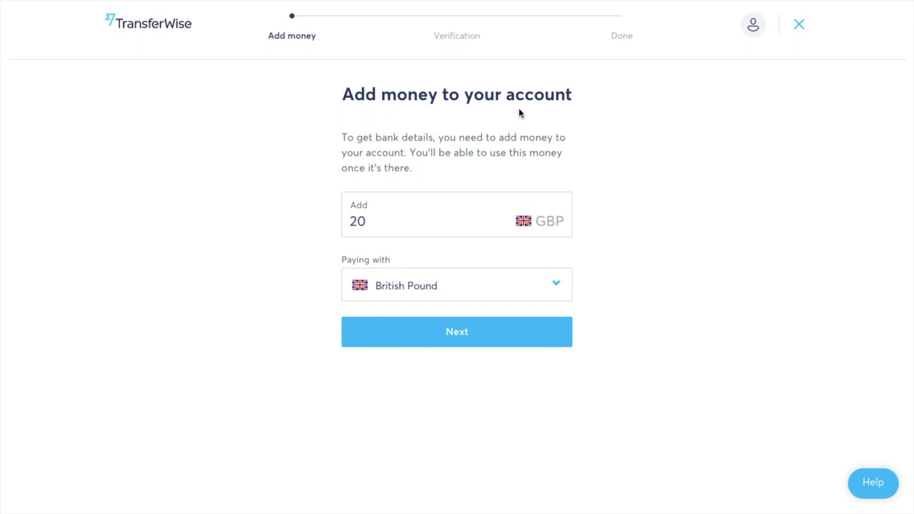
{"action": "left_click", "coordinate": [464, 341]}
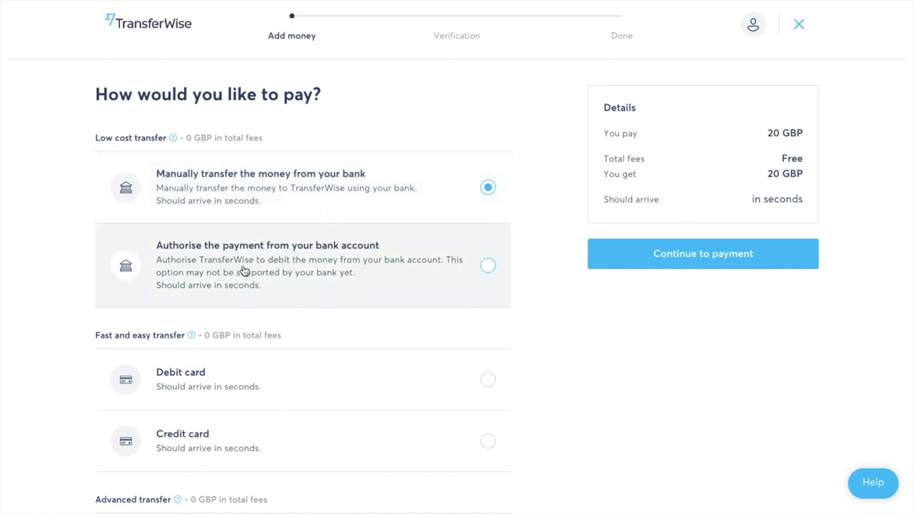
{"action": "scroll", "coordinate": [302, 288], "scroll_direction": "down", "scroll_amount": 2}
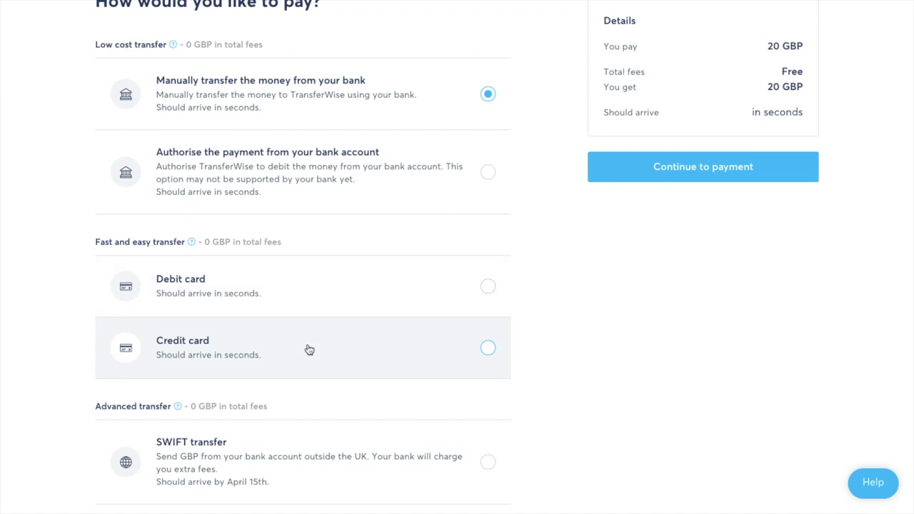
{"action": "scroll", "coordinate": [309, 347], "scroll_direction": "down", "scroll_amount": 1}
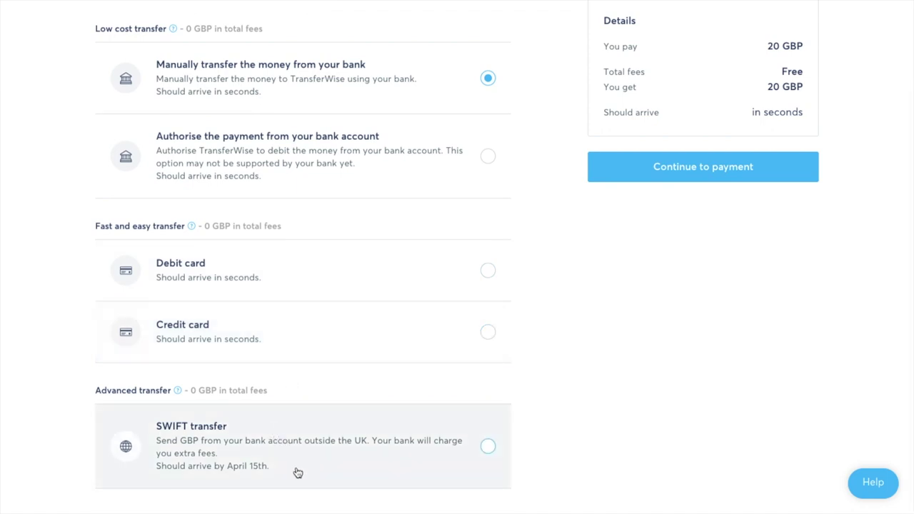
{"action": "scroll", "coordinate": [350, 354], "scroll_direction": "up", "scroll_amount": 3}
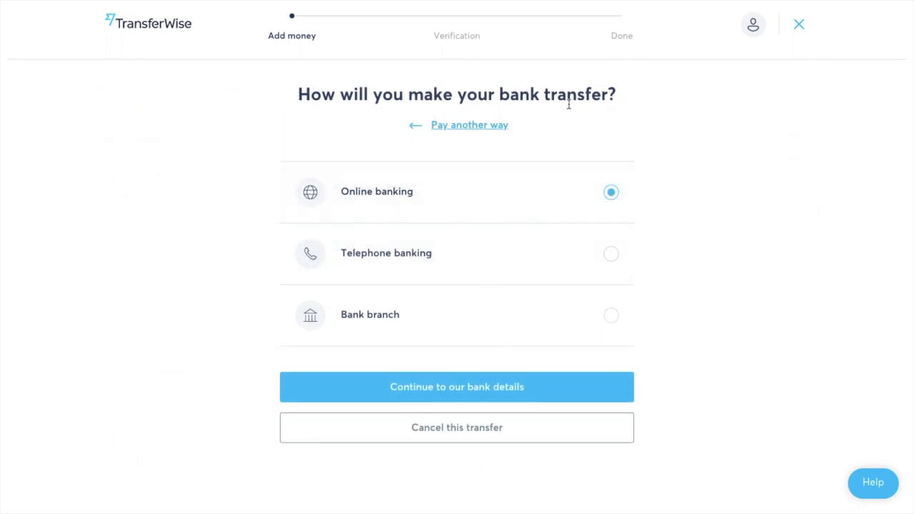
Choose online banking for the bank transfer and review the Santander payment instructions.
{"action": "left_click", "coordinate": [439, 179]}
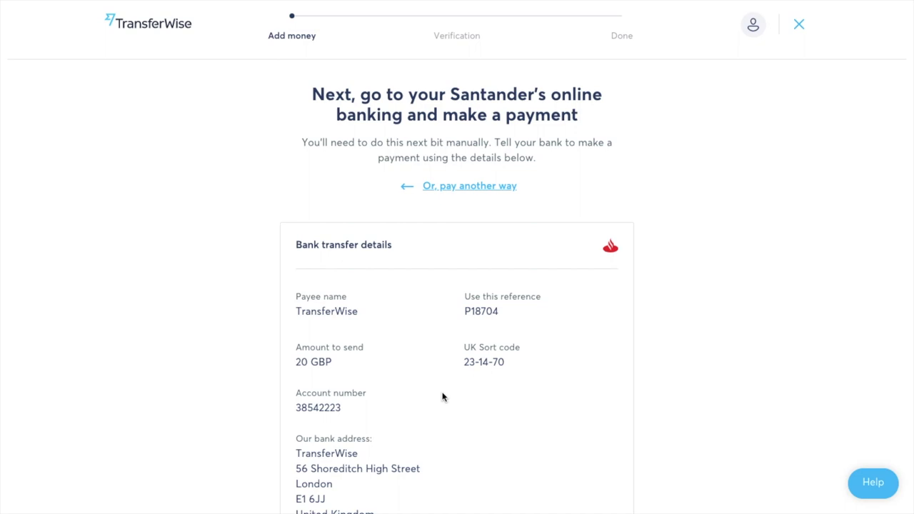
{"action": "scroll", "coordinate": [442, 396], "scroll_direction": "down", "scroll_amount": 4}
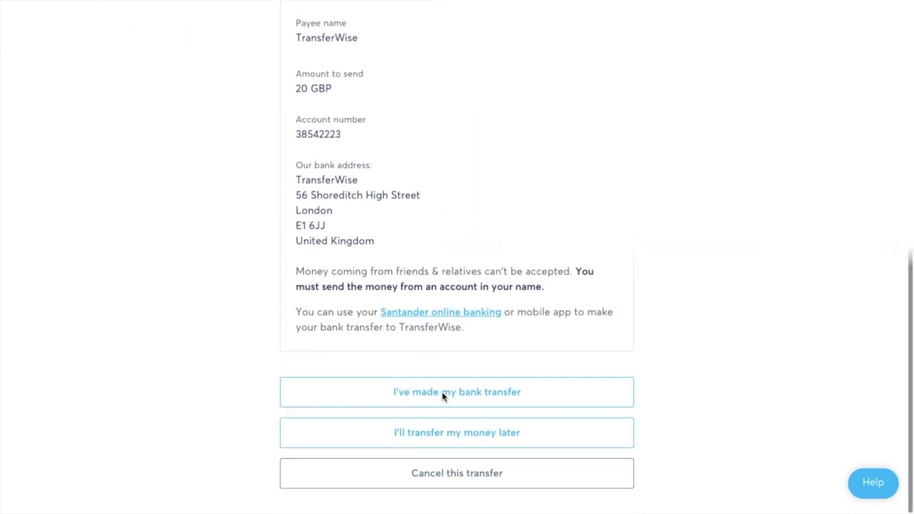
Mark the bank transfer as made and start the identity verification.
{"action": "left_click", "coordinate": [498, 393]}
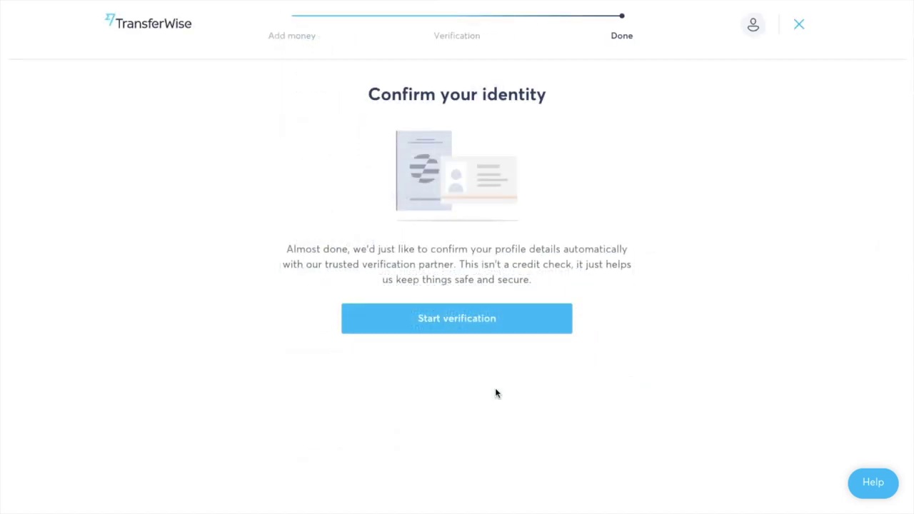
{"action": "left_click", "coordinate": [457, 319]}
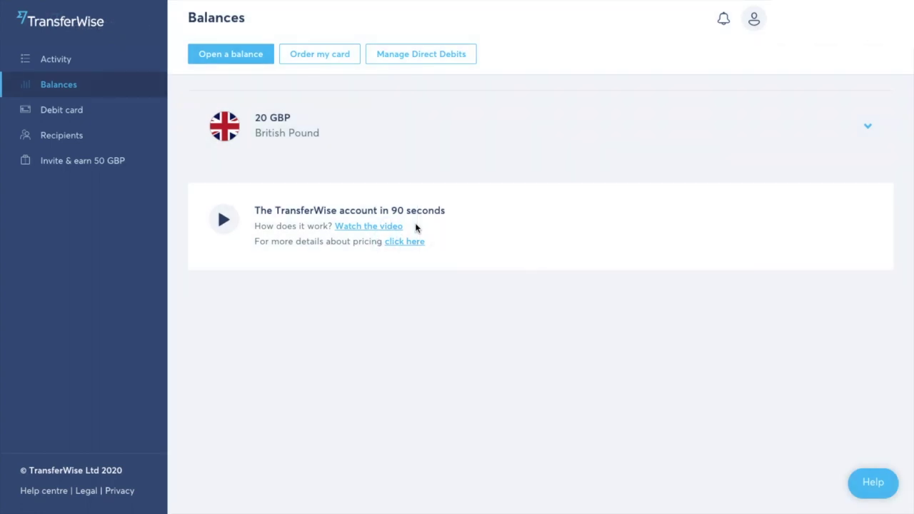
View the progress details of the GBP top-up in the account activity, and return to the balances.
{"action": "left_click", "coordinate": [67, 66]}
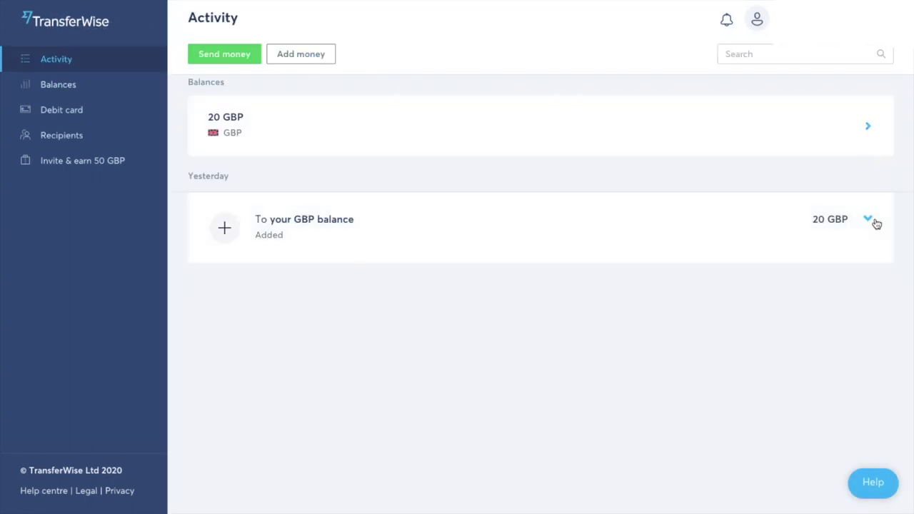
{"action": "left_click", "coordinate": [868, 220]}
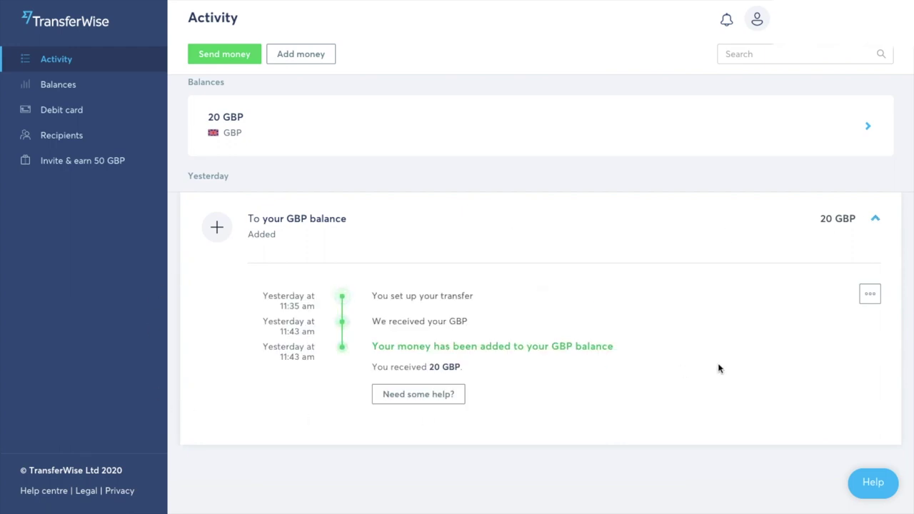
{"action": "left_click", "coordinate": [71, 87]}
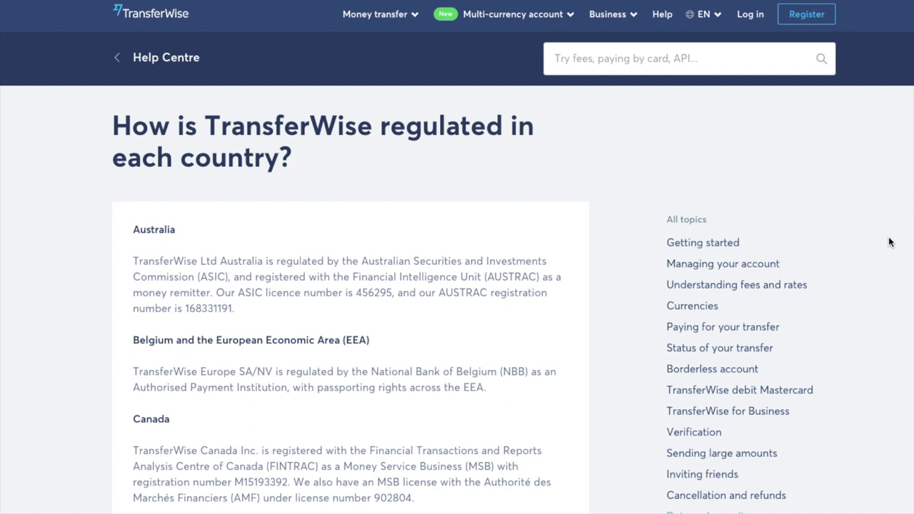
Read through the Help Centre article on how TransferWise is regulated in each country, down to the United Arab Emirates section.
{"action": "scroll", "coordinate": [890, 243], "scroll_direction": "down", "scroll_amount": 2}
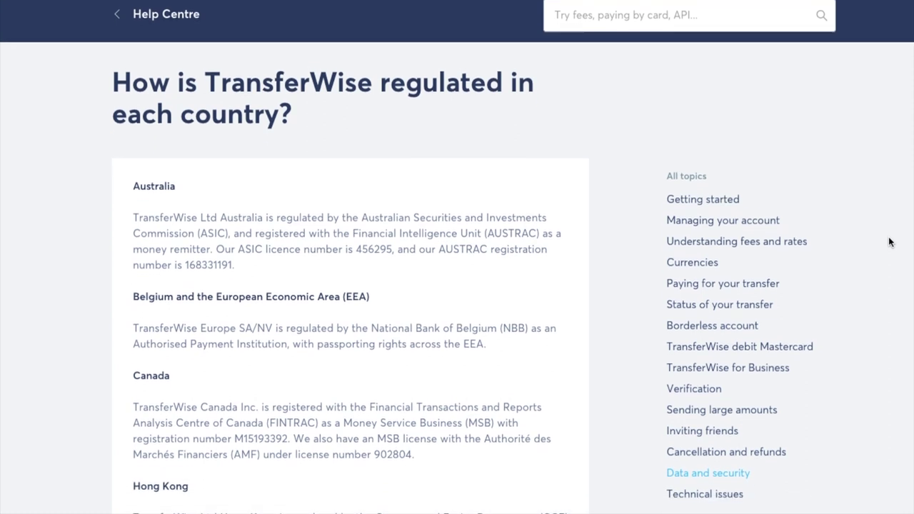
{"action": "scroll", "coordinate": [889, 243], "scroll_direction": "down", "scroll_amount": 3}
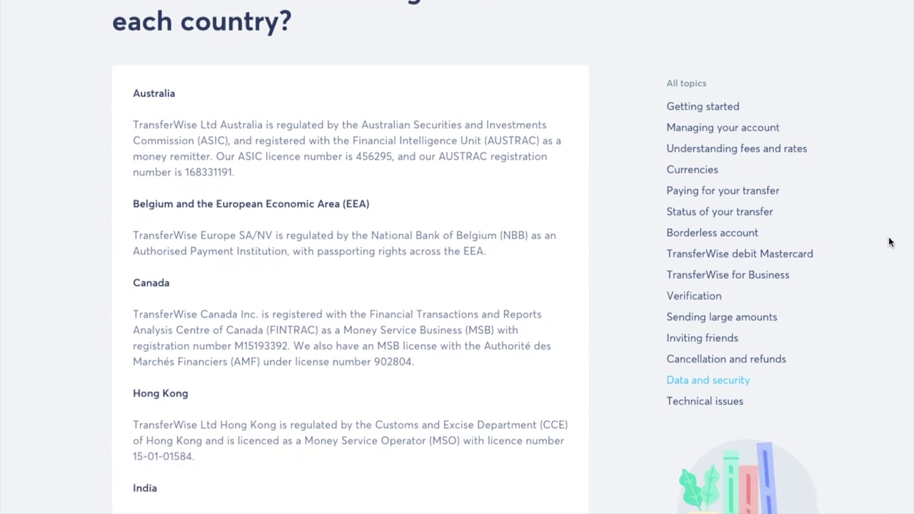
{"action": "scroll", "coordinate": [889, 243], "scroll_direction": "down", "scroll_amount": 4}
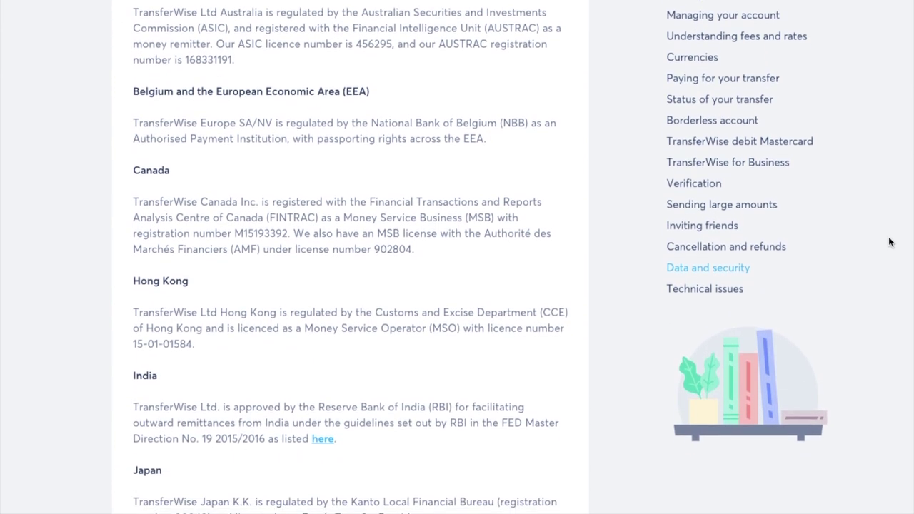
{"action": "scroll", "coordinate": [889, 243], "scroll_direction": "down", "scroll_amount": 4}
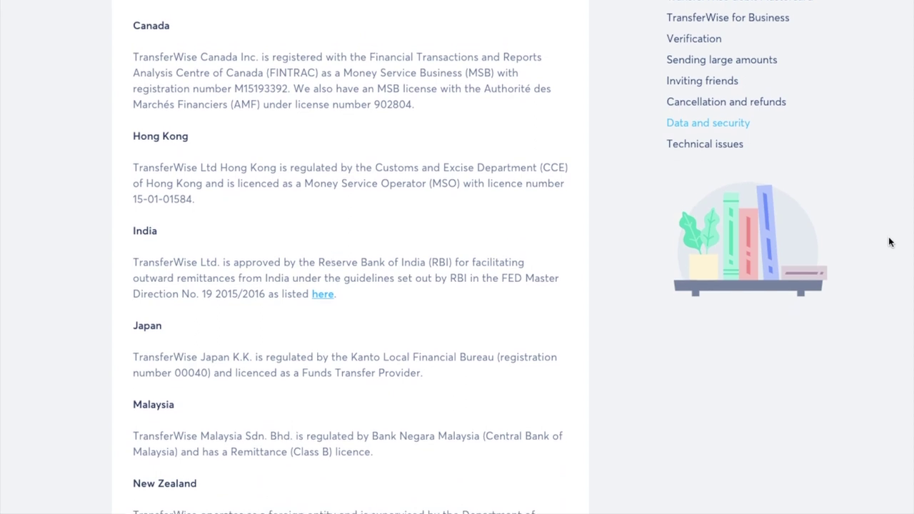
{"action": "scroll", "coordinate": [889, 243], "scroll_direction": "down", "scroll_amount": 3}
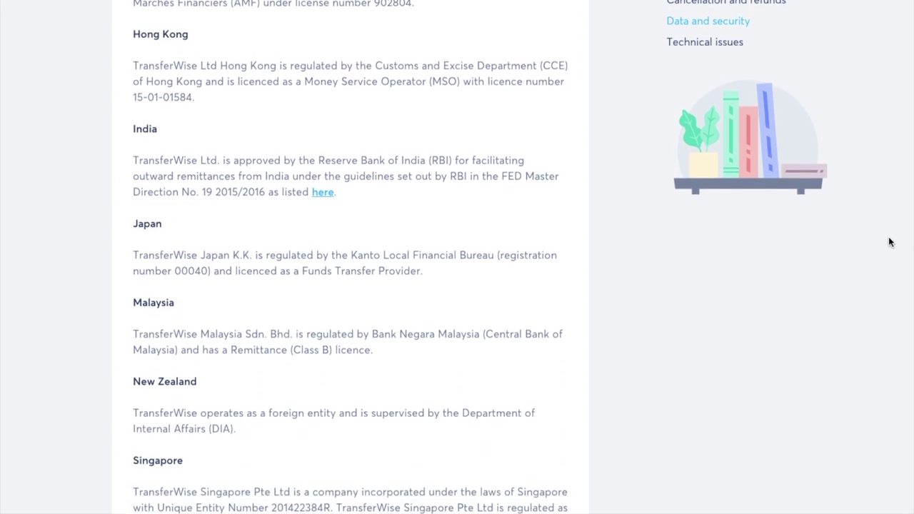
{"action": "scroll", "coordinate": [889, 242], "scroll_direction": "down", "scroll_amount": 1}
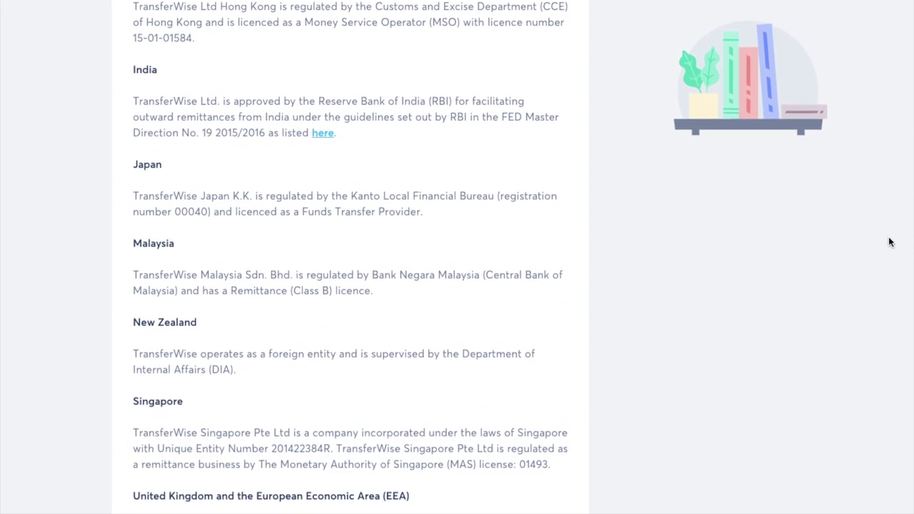
{"action": "scroll", "coordinate": [890, 243], "scroll_direction": "down", "scroll_amount": 4}
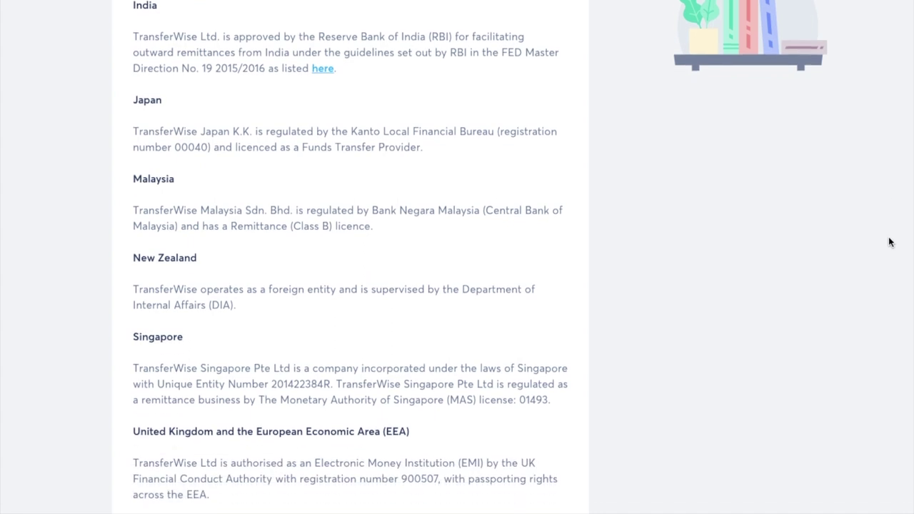
{"action": "scroll", "coordinate": [889, 242], "scroll_direction": "down", "scroll_amount": 3}
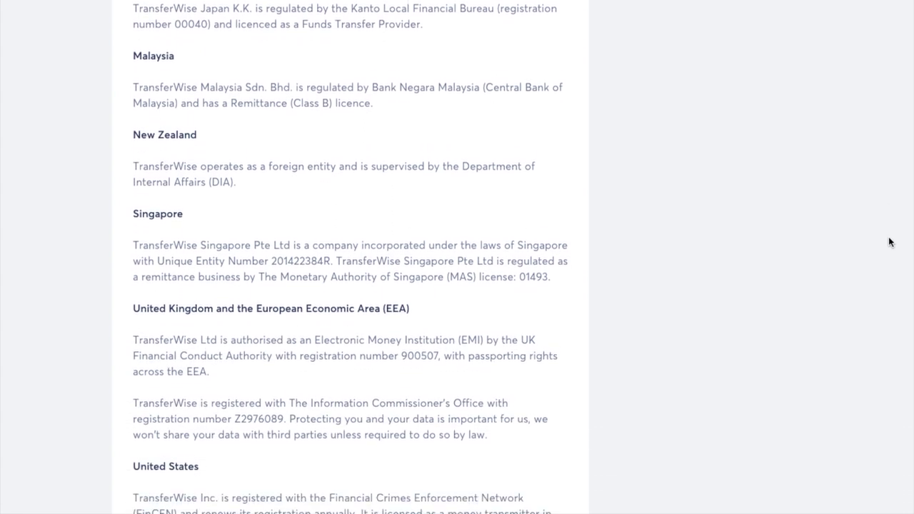
{"action": "scroll", "coordinate": [889, 243], "scroll_direction": "down", "scroll_amount": 2}
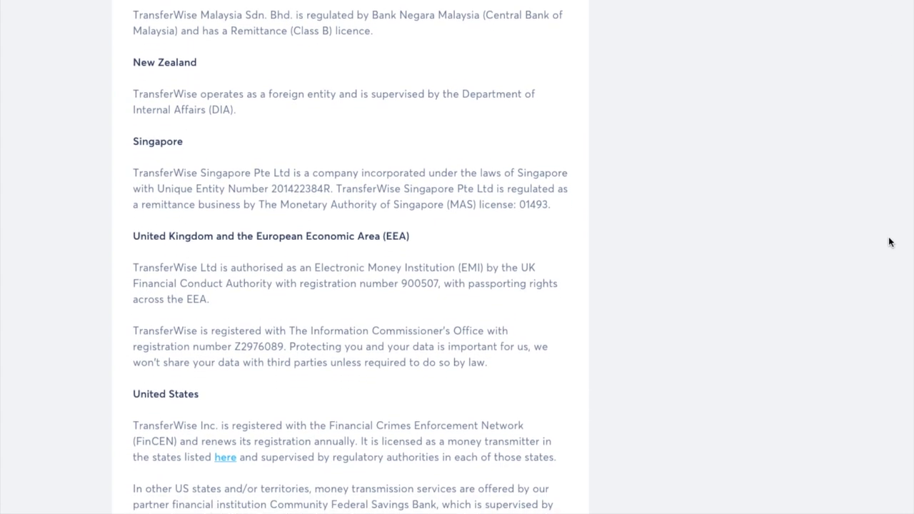
{"action": "scroll", "coordinate": [890, 243], "scroll_direction": "down", "scroll_amount": 1}
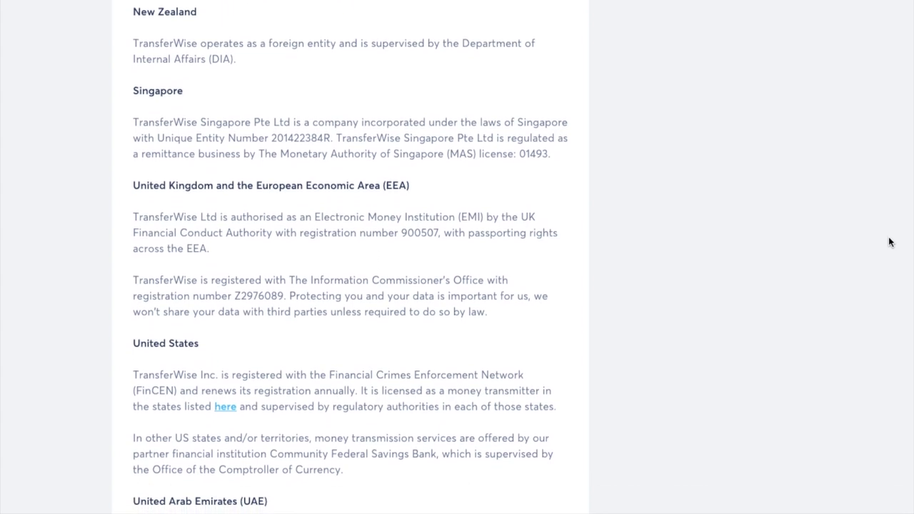
{"action": "scroll", "coordinate": [890, 243], "scroll_direction": "down", "scroll_amount": 2}
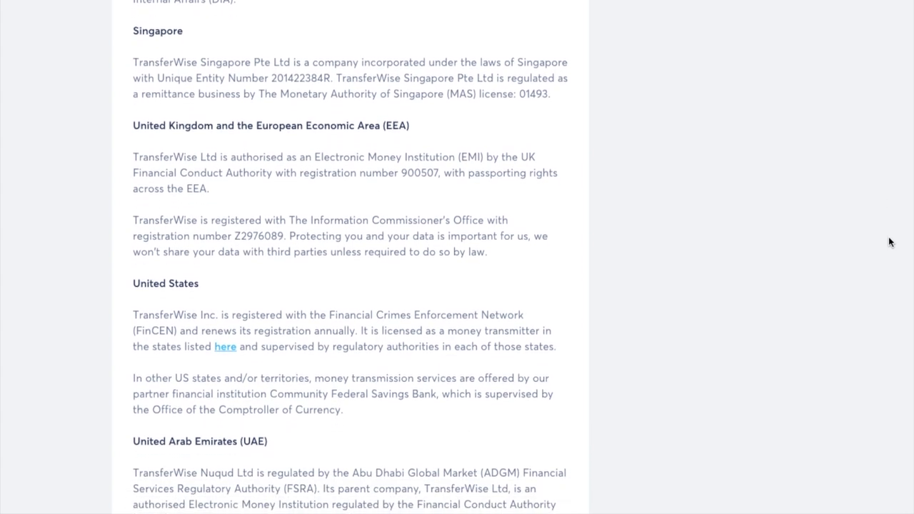
{"action": "scroll", "coordinate": [890, 243], "scroll_direction": "down", "scroll_amount": 2}
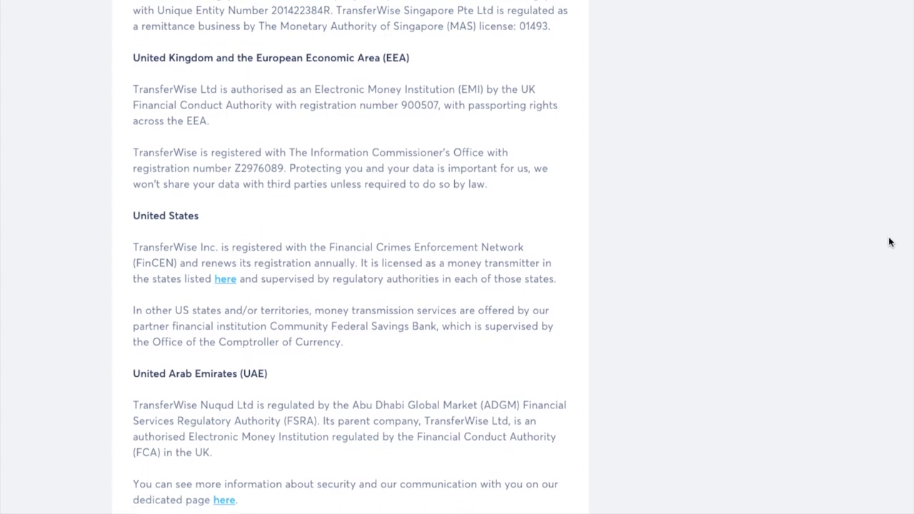
Finish reading the regulation article and check the convert option of the GBP balance.
{"action": "scroll", "coordinate": [889, 243], "scroll_direction": "down", "scroll_amount": 1}
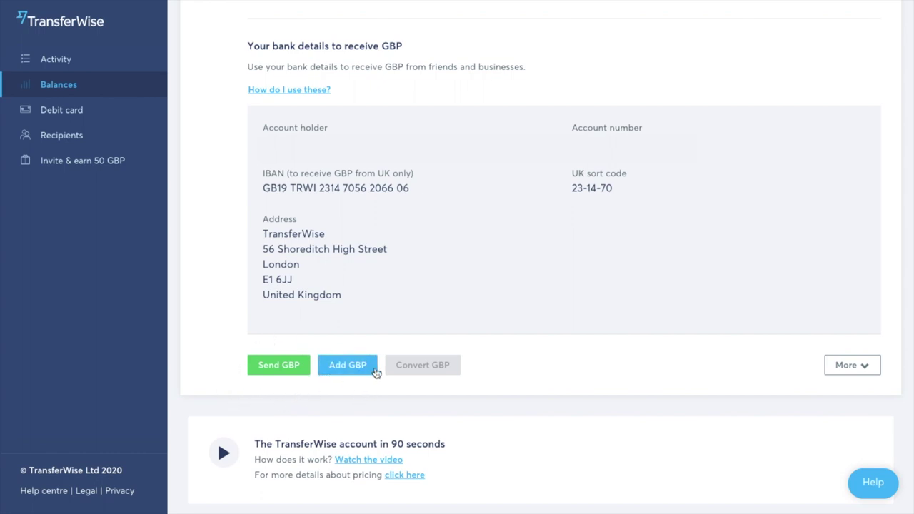
{"action": "mouse_move", "coordinate": [428, 353]}
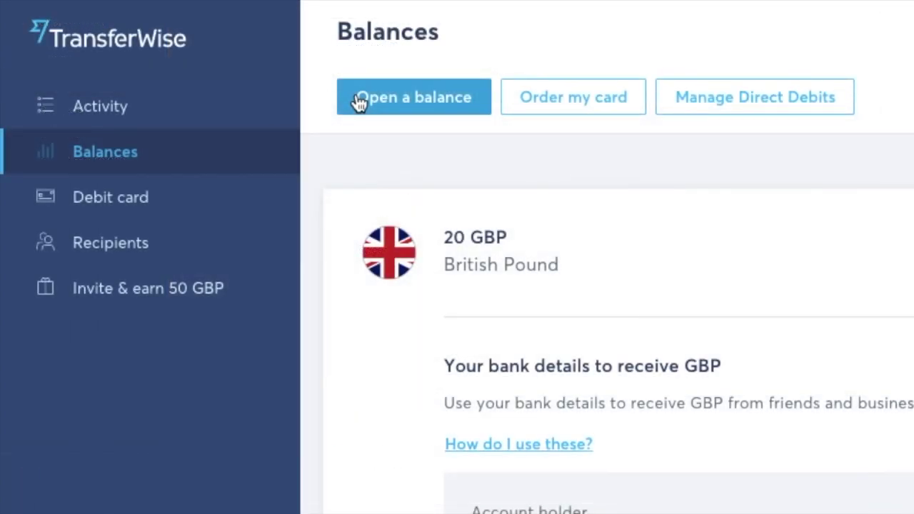
Browse the currencies available for a new balance and open a US dollar balance.
{"action": "left_click", "coordinate": [360, 102]}
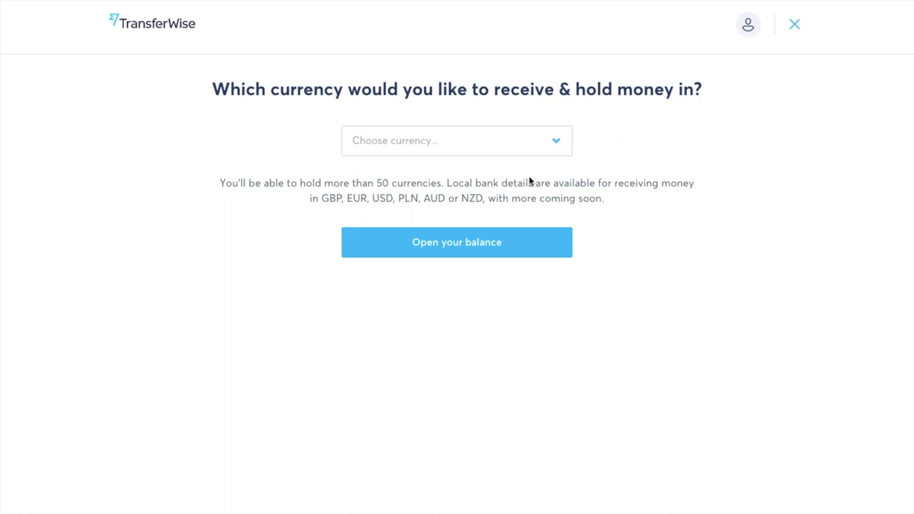
{"action": "left_click", "coordinate": [457, 141]}
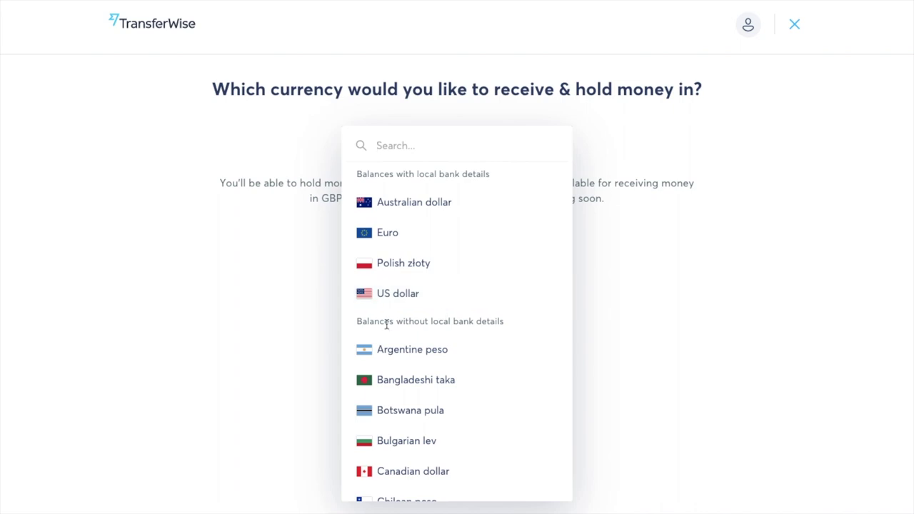
{"action": "scroll", "coordinate": [476, 374], "scroll_direction": "down", "scroll_amount": 15}
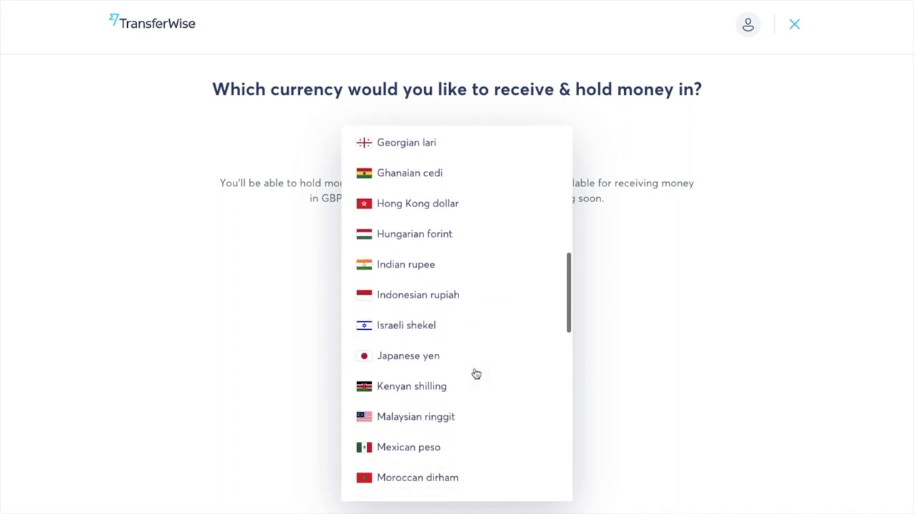
{"action": "scroll", "coordinate": [475, 374], "scroll_direction": "down", "scroll_amount": 3}
{"action": "scroll", "coordinate": [475, 373], "scroll_direction": "up", "scroll_amount": 15}
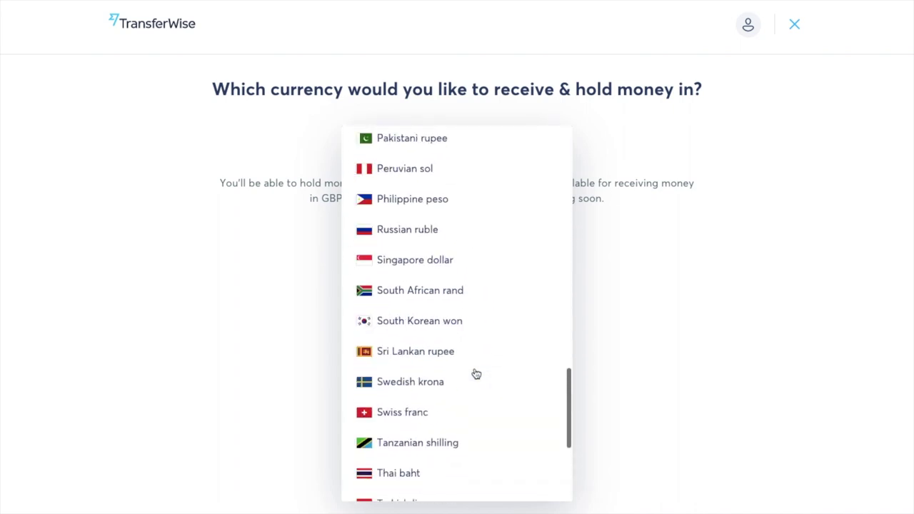
{"action": "scroll", "coordinate": [476, 374], "scroll_direction": "up", "scroll_amount": 3}
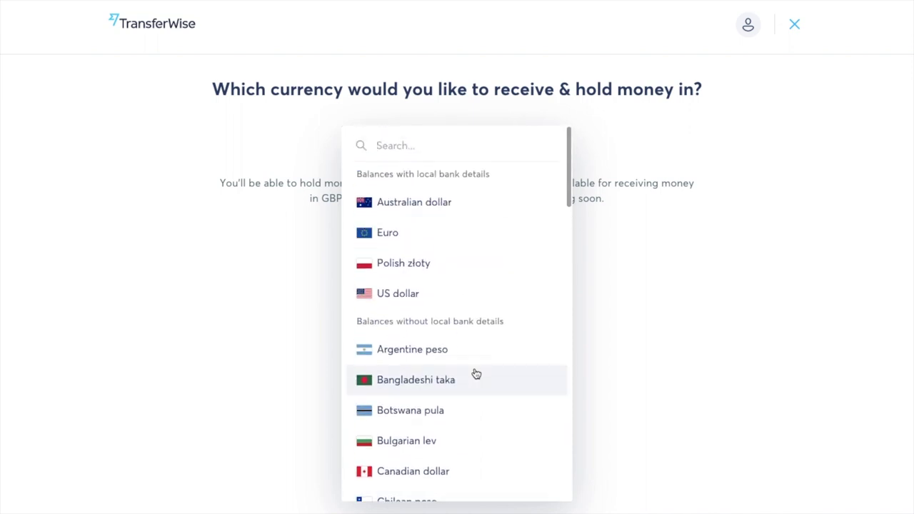
{"action": "left_click", "coordinate": [493, 304]}
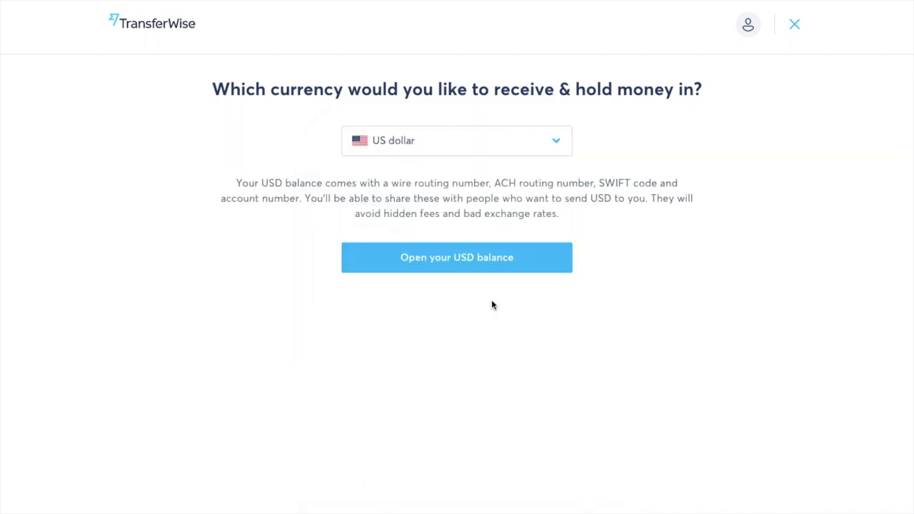
{"action": "left_click", "coordinate": [457, 266]}
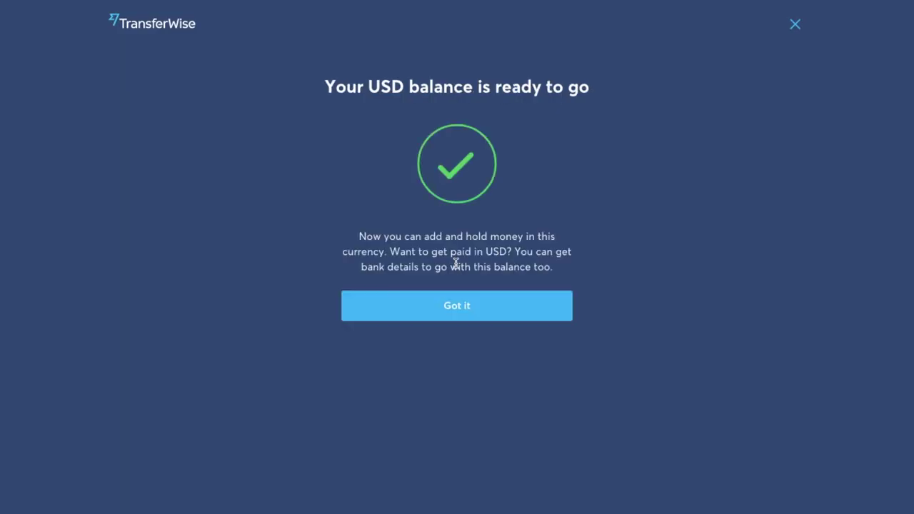
{"action": "left_click", "coordinate": [455, 308]}
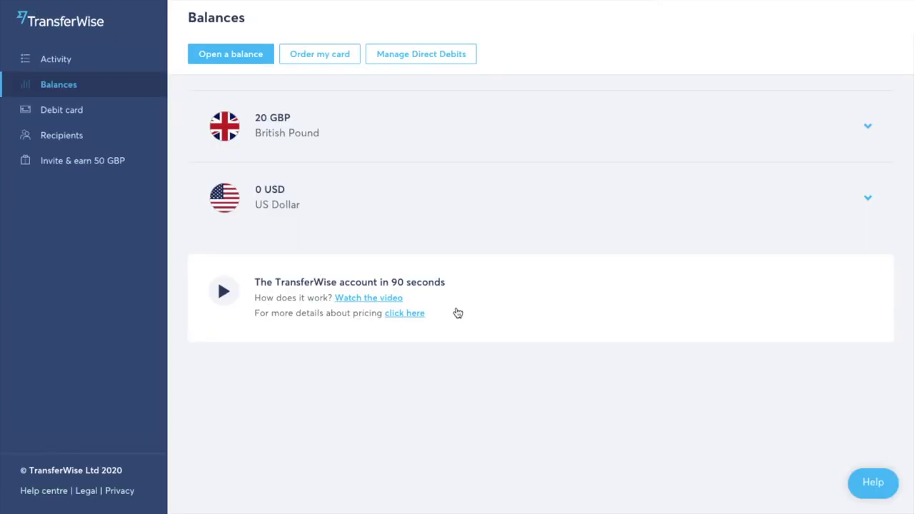
Get local bank details for the US dollar balance.
{"action": "left_click", "coordinate": [870, 202]}
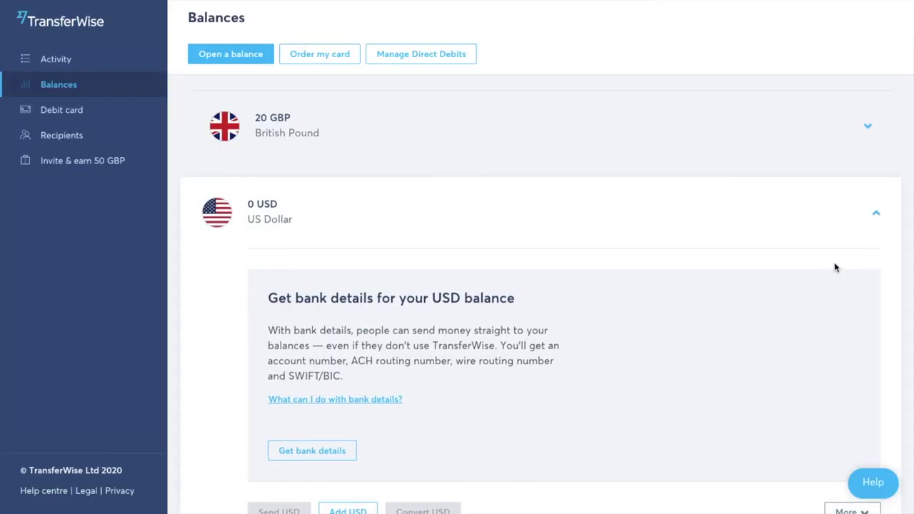
{"action": "scroll", "coordinate": [835, 266], "scroll_direction": "down", "scroll_amount": 3}
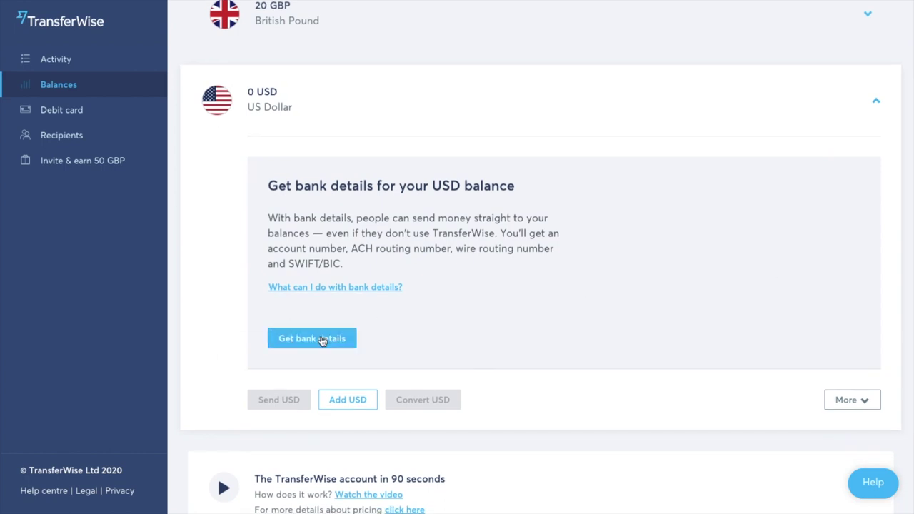
{"action": "left_click", "coordinate": [322, 345]}
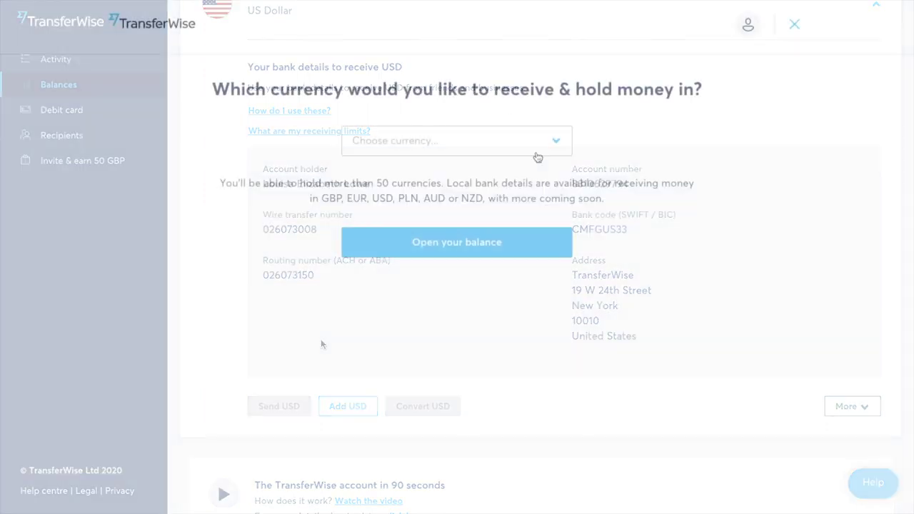
Open an Indian rupee balance.
{"action": "left_click", "coordinate": [544, 134]}
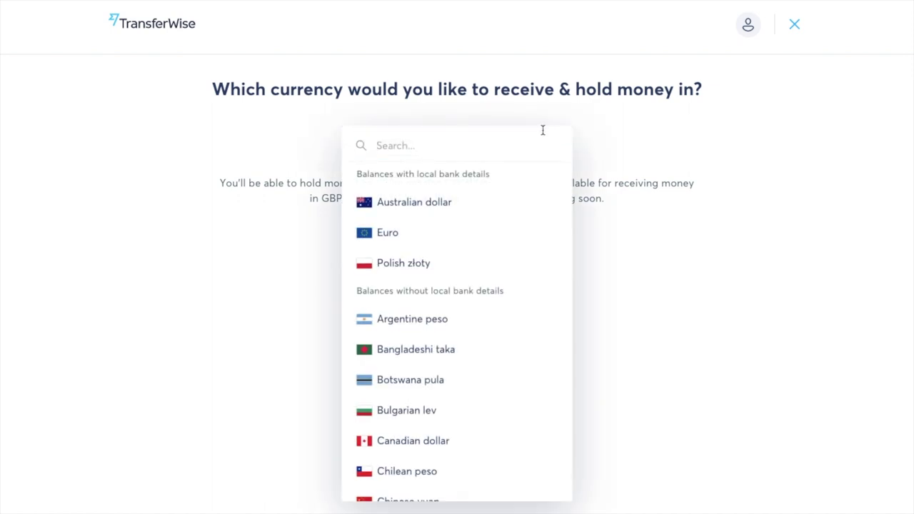
{"action": "scroll", "coordinate": [438, 399], "scroll_direction": "down", "scroll_amount": 4}
{"action": "scroll", "coordinate": [438, 400], "scroll_direction": "down", "scroll_amount": 3}
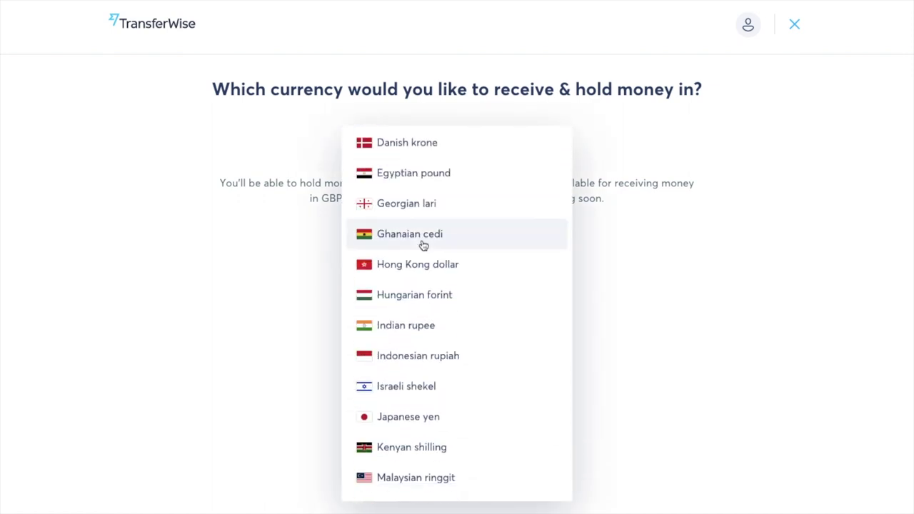
{"action": "left_click", "coordinate": [422, 331]}
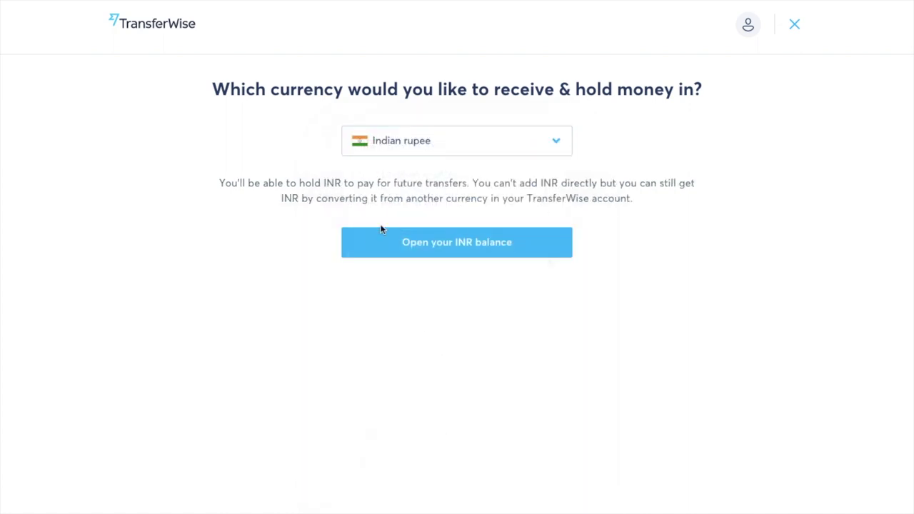
{"action": "left_click", "coordinate": [502, 244]}
{"action": "left_click", "coordinate": [490, 292]}
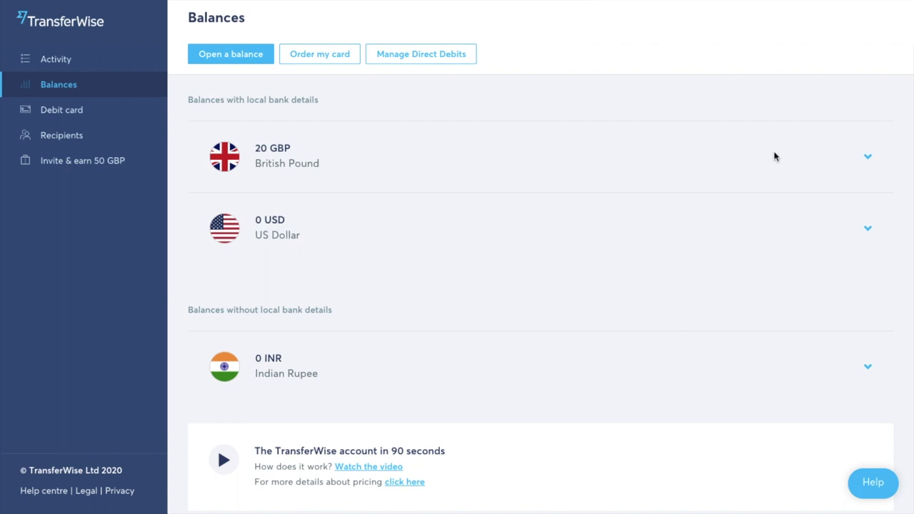
Start a currency conversion from the British Pound balance with 10 GBP as the amount.
{"action": "left_click", "coordinate": [775, 156]}
{"action": "scroll", "coordinate": [779, 271], "scroll_direction": "down", "scroll_amount": 4}
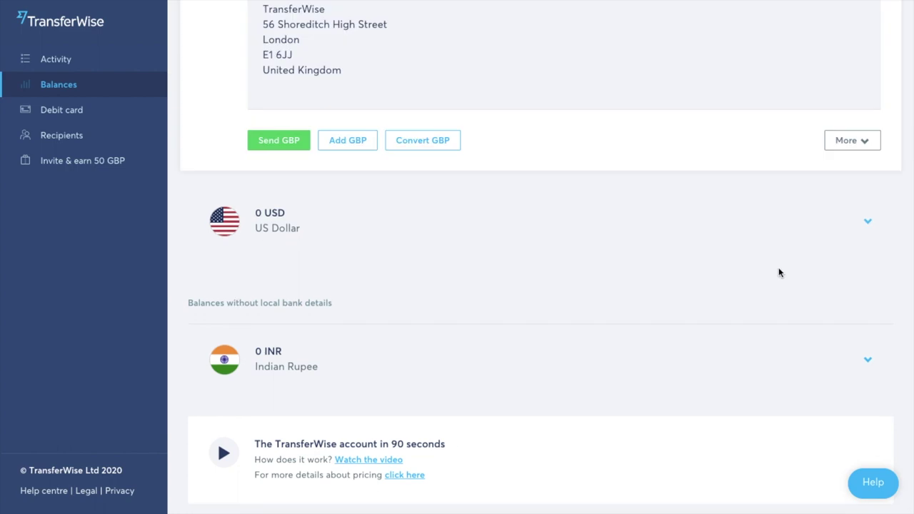
{"action": "left_click", "coordinate": [423, 140]}
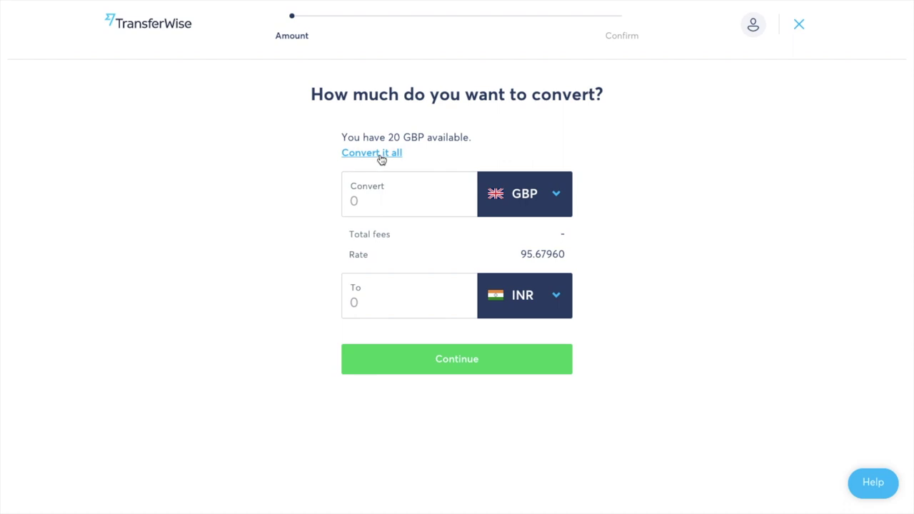
{"action": "left_click", "coordinate": [376, 189]}
{"action": "type", "text": "10"}
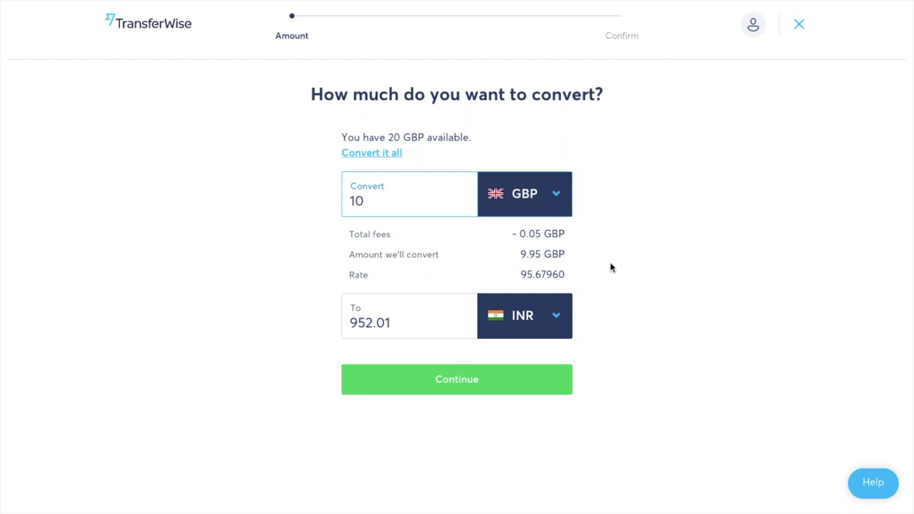
Set USD as the target currency and carry out the conversion.
{"action": "left_click", "coordinate": [553, 323]}
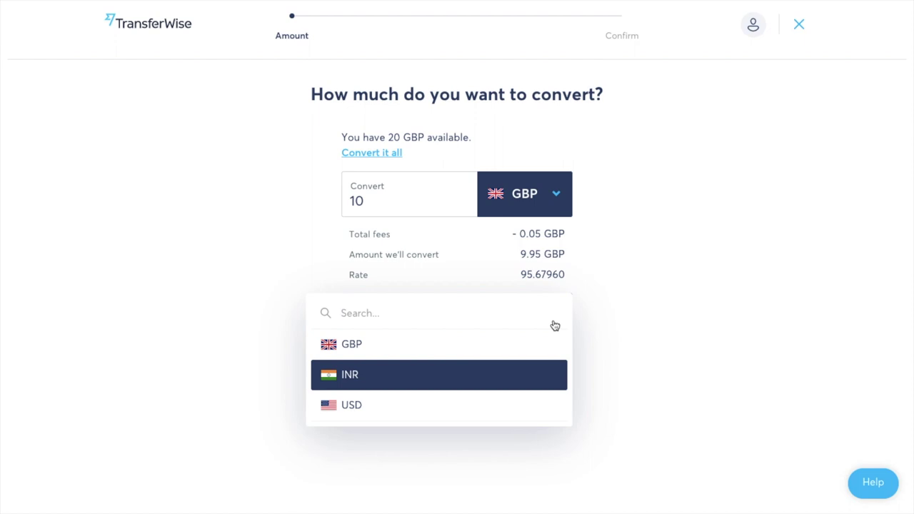
{"action": "left_click", "coordinate": [382, 414]}
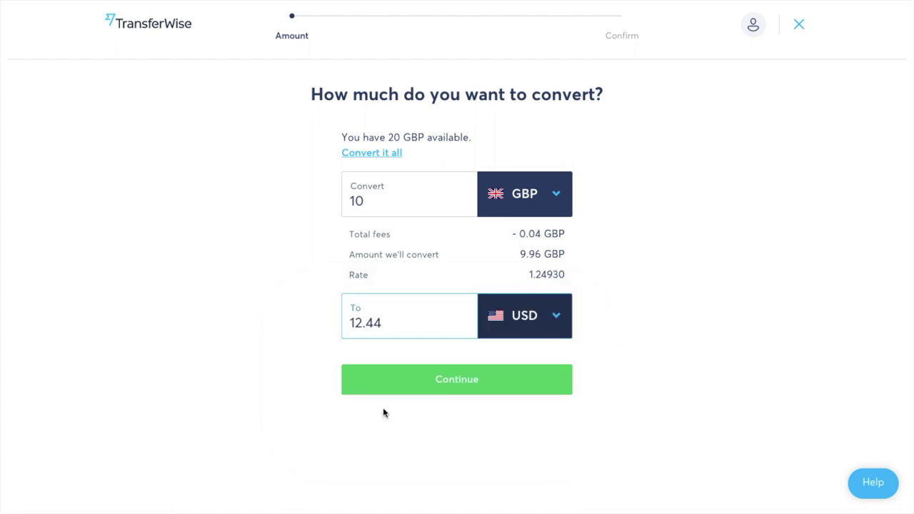
{"action": "left_click", "coordinate": [470, 384]}
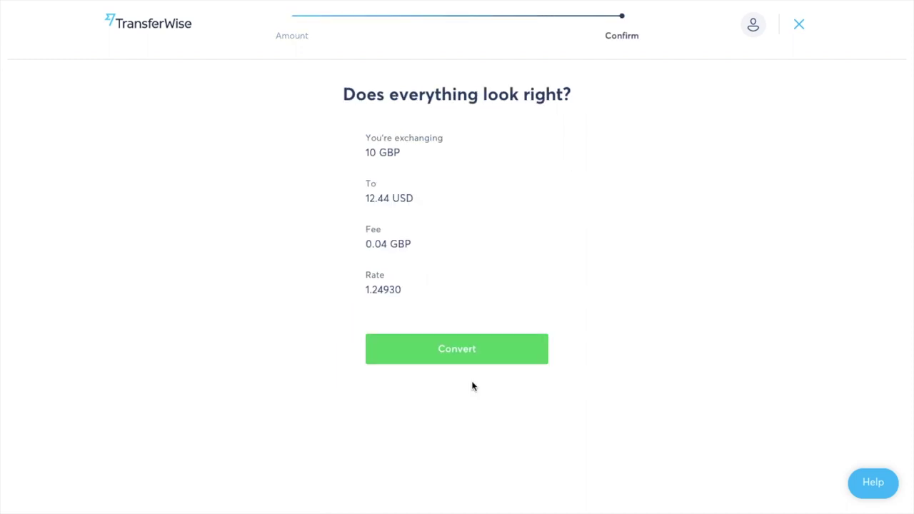
{"action": "left_click", "coordinate": [457, 350]}
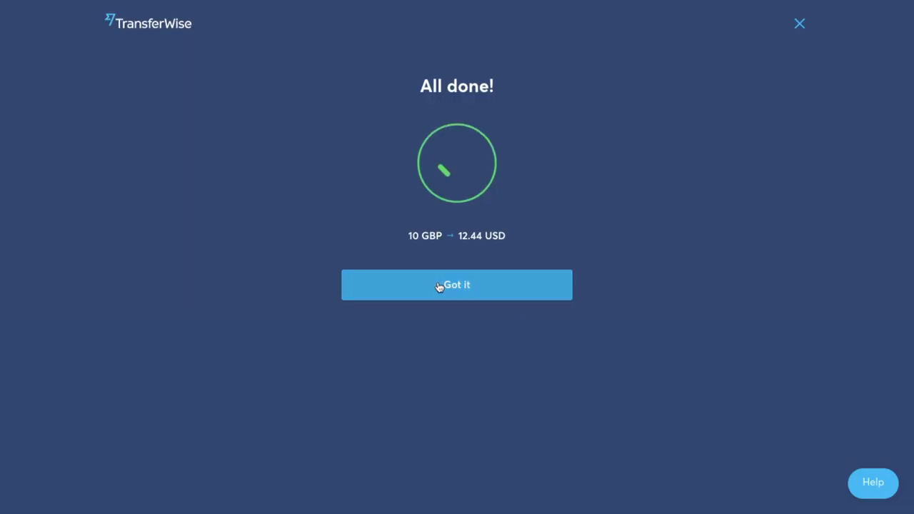
{"action": "left_click", "coordinate": [438, 286]}
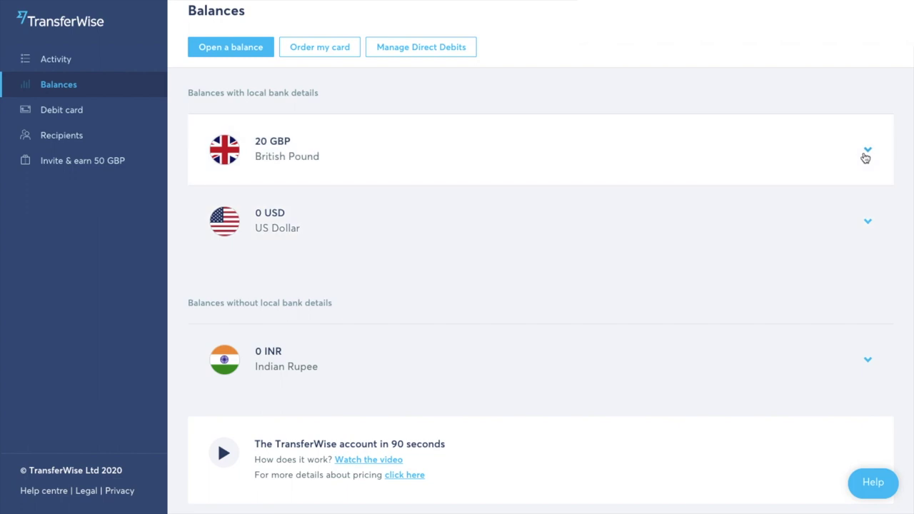
Start sending money from the British Pound balance.
{"action": "left_click", "coordinate": [866, 154]}
{"action": "scroll", "coordinate": [750, 363], "scroll_direction": "down", "scroll_amount": 2}
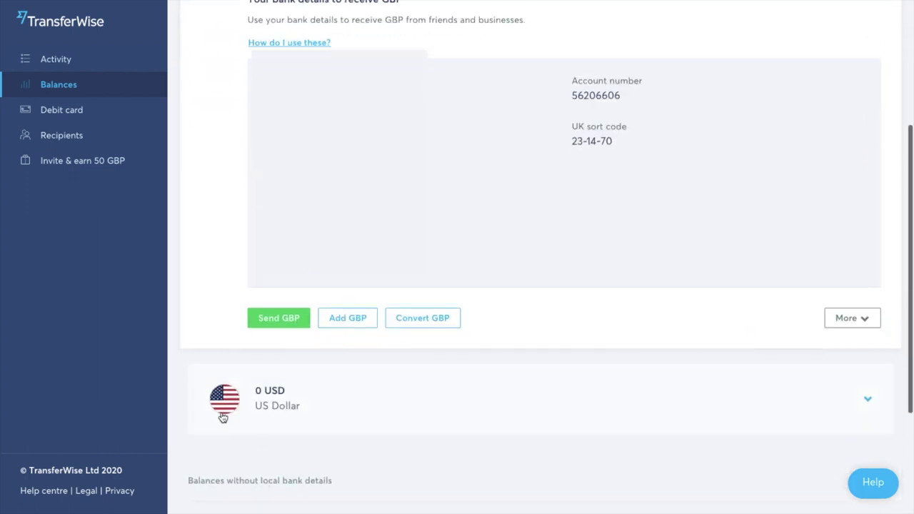
{"action": "left_click", "coordinate": [268, 326]}
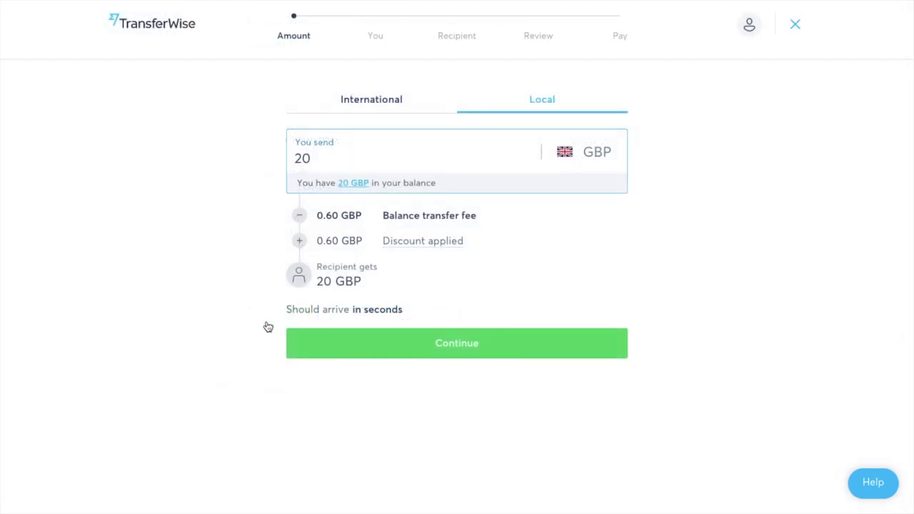
Compare the international and local transfer fees for 20 GBP, and continue with the local transfer to the recipient selection.
{"action": "left_click", "coordinate": [343, 107]}
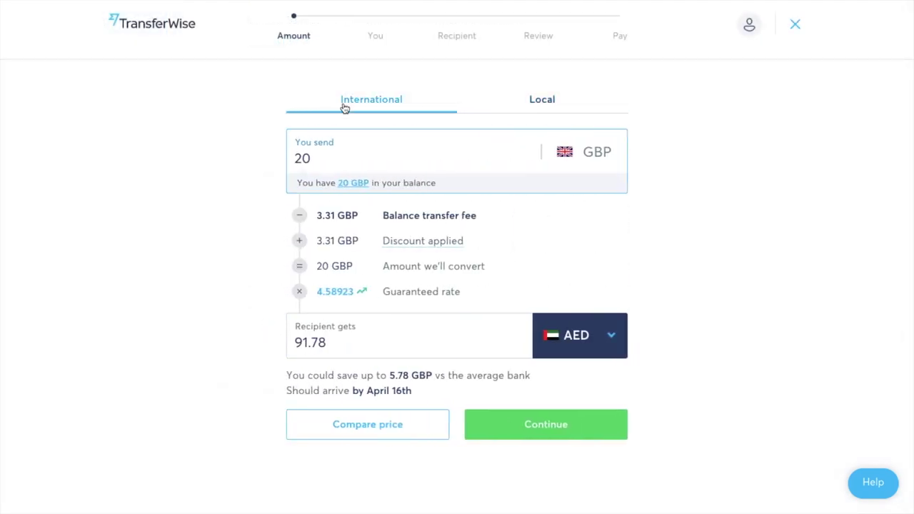
{"action": "left_click", "coordinate": [559, 105]}
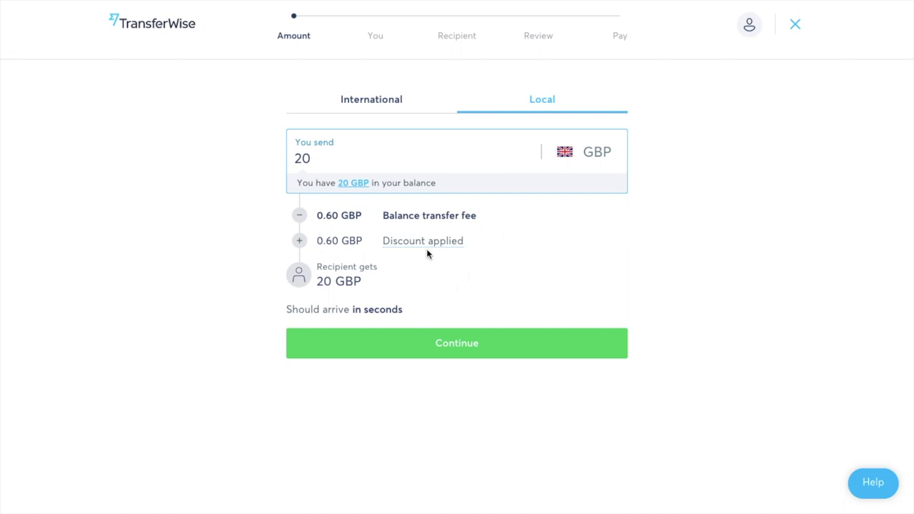
{"action": "mouse_move", "coordinate": [428, 247]}
{"action": "left_click", "coordinate": [392, 343]}
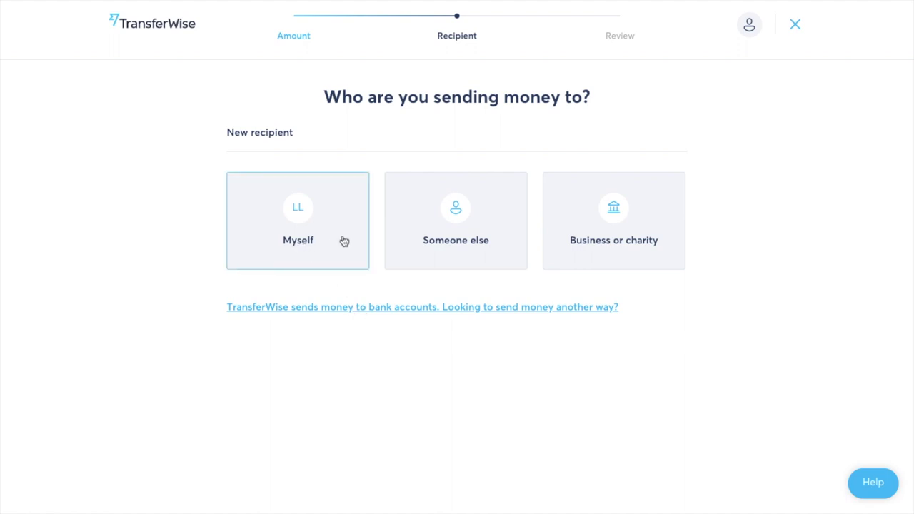
Examine the form for sending to someone else with and without known bank details, and close it.
{"action": "left_click", "coordinate": [455, 225]}
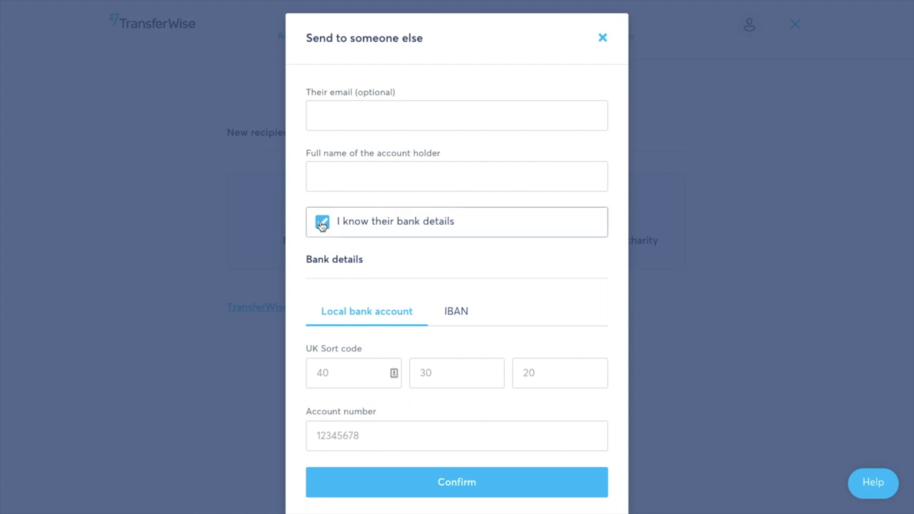
{"action": "left_click", "coordinate": [322, 224]}
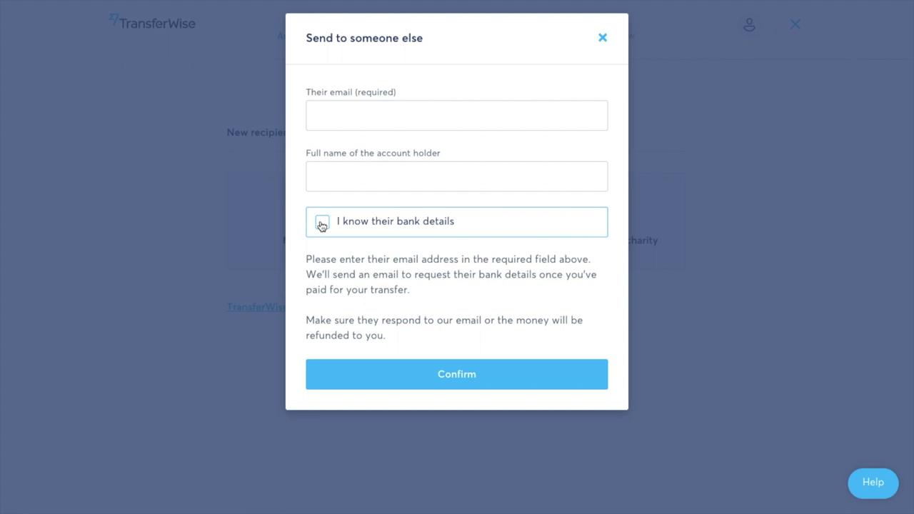
{"action": "left_click", "coordinate": [322, 224]}
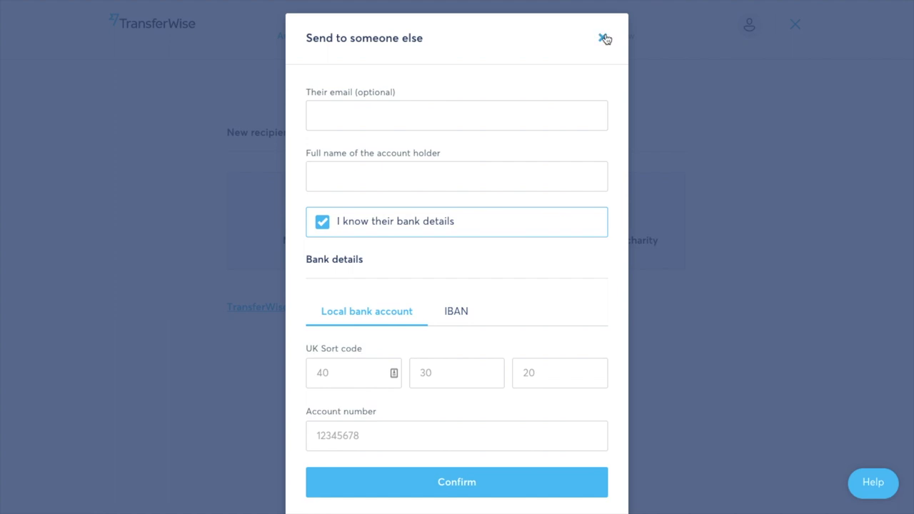
{"action": "left_click", "coordinate": [603, 38]}
Return to the transfer amount and view the GBP to AED rate history for an international transfer.
{"action": "left_click", "coordinate": [425, 35]}
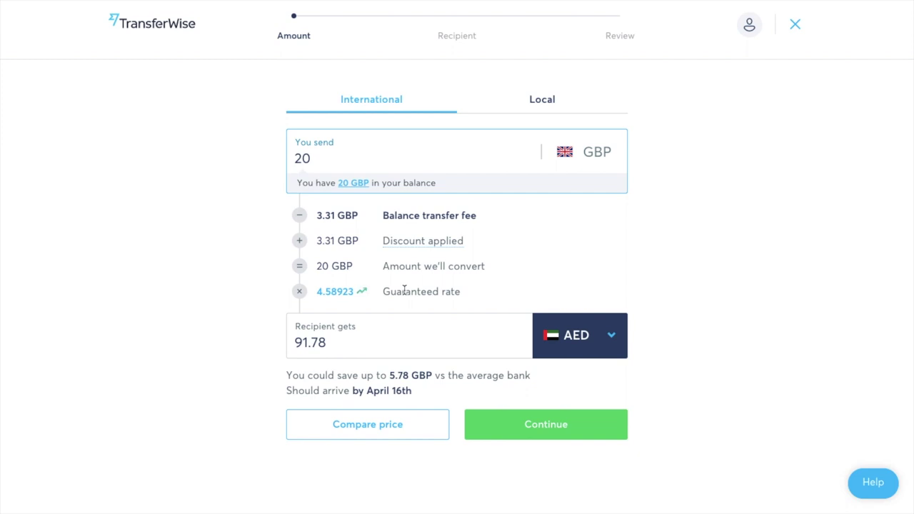
{"action": "left_click", "coordinate": [335, 291]}
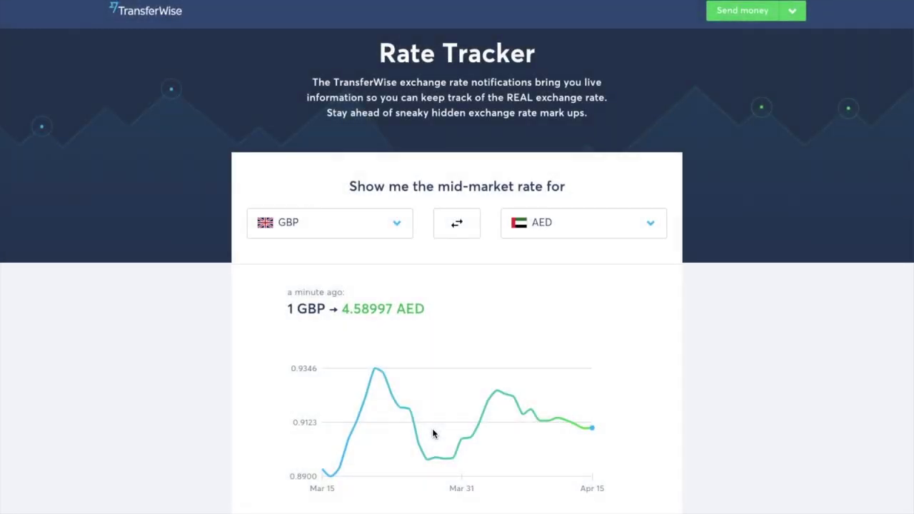
Examine the mid-market rate chart for GBP to AED in the Rate Tracker, and close the transfer's rate history.
{"action": "scroll", "coordinate": [432, 434], "scroll_direction": "down", "scroll_amount": 5}
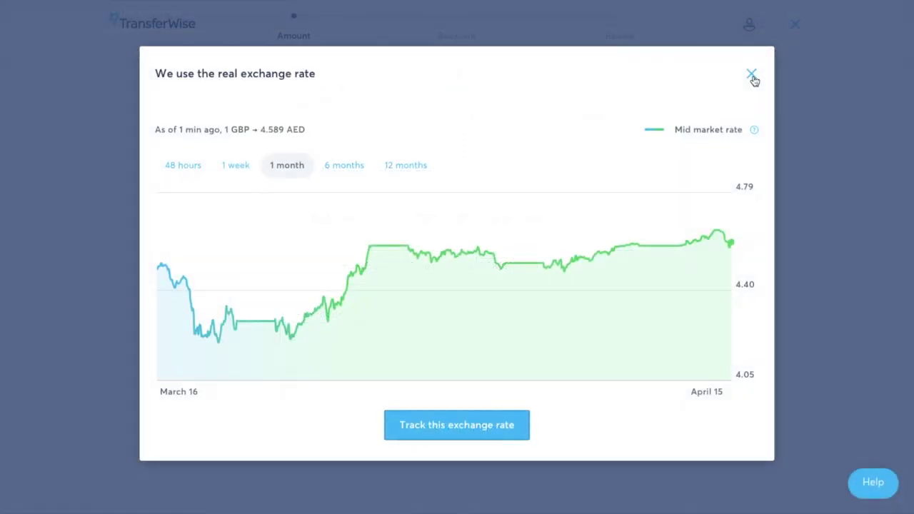
{"action": "left_click", "coordinate": [751, 76]}
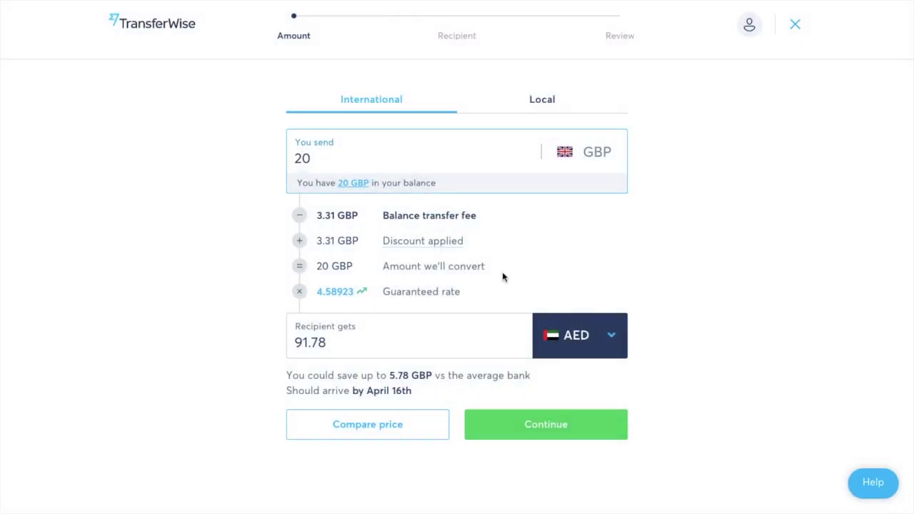
Change the recipient's currency for the international transfer of 20 GBP to AUD (Australian dollar).
{"action": "left_click", "coordinate": [607, 335]}
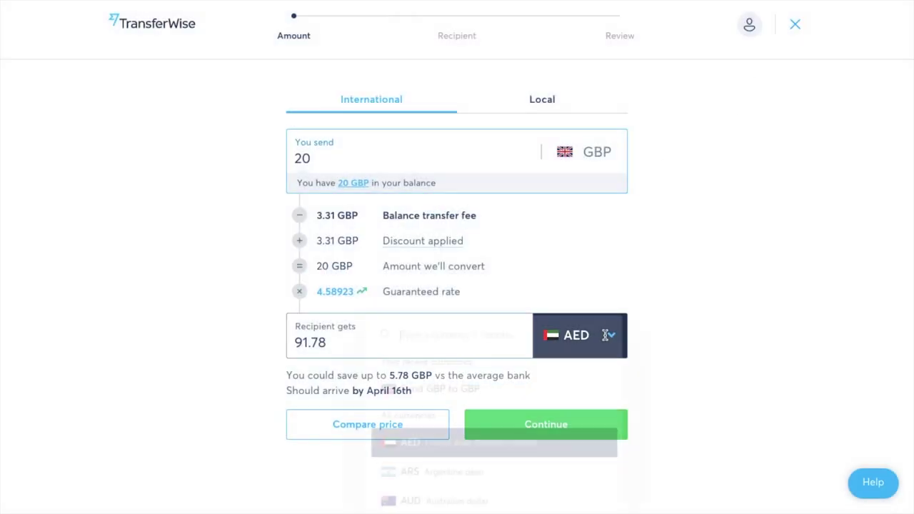
{"action": "scroll", "coordinate": [564, 404], "scroll_direction": "down", "scroll_amount": 3}
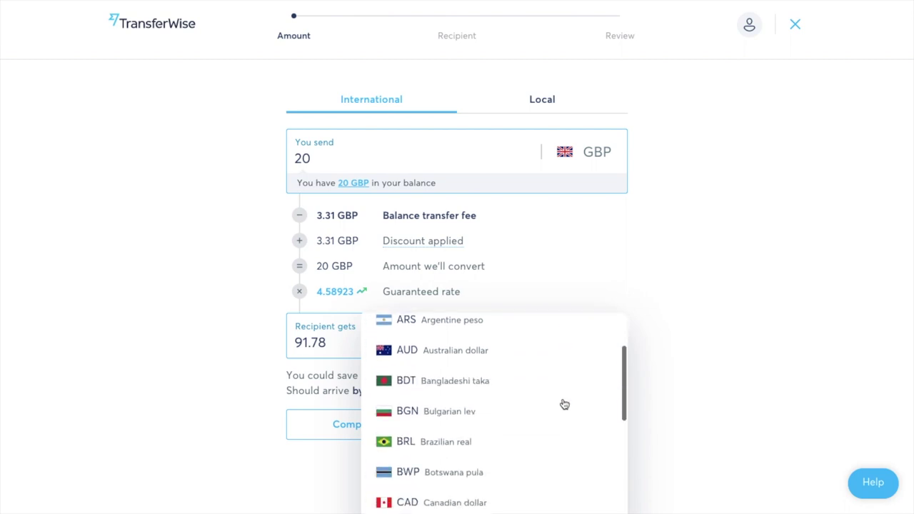
{"action": "left_click", "coordinate": [484, 346]}
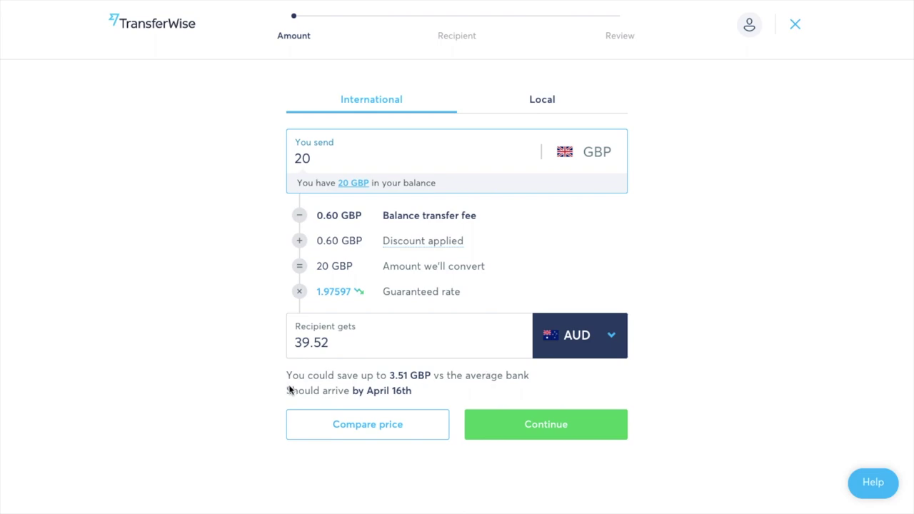
Compare the exchange rates, fees and received amounts of other providers for sending 20 GBP to AUD.
{"action": "left_click", "coordinate": [435, 376]}
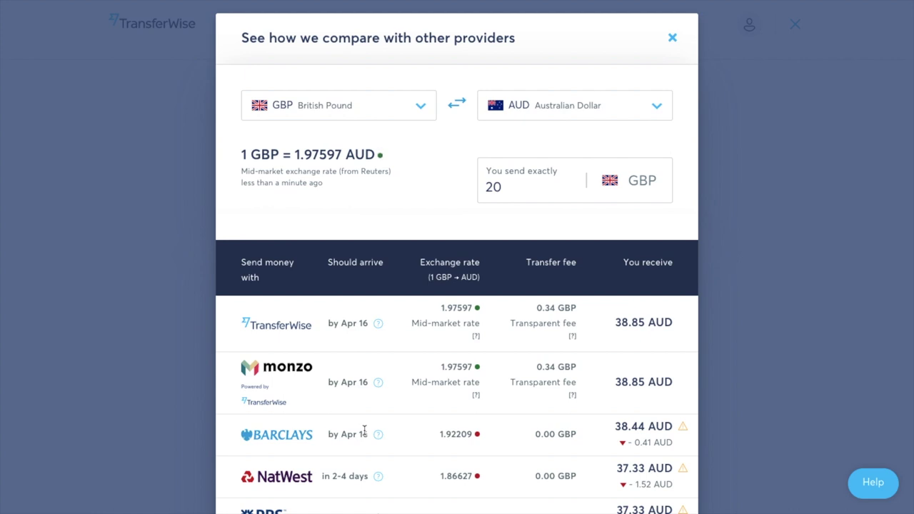
{"action": "scroll", "coordinate": [364, 431], "scroll_direction": "down", "scroll_amount": 5}
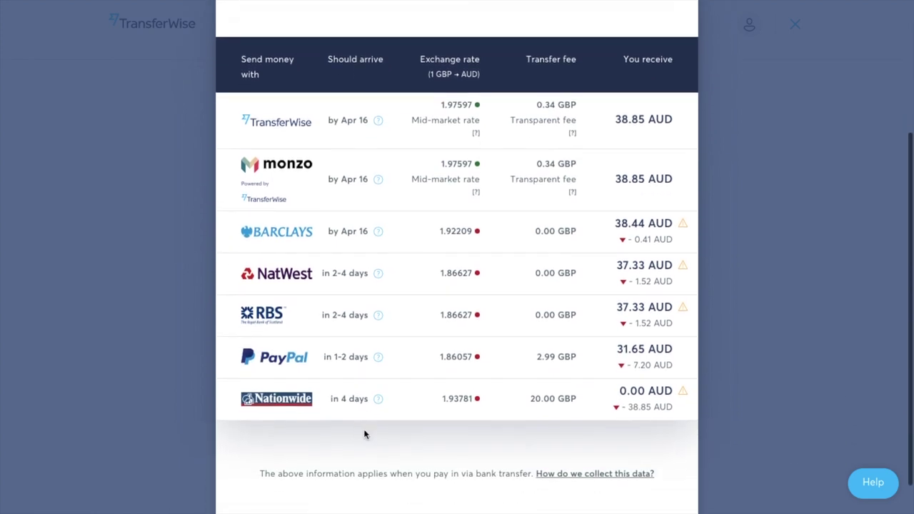
{"action": "scroll", "coordinate": [364, 433], "scroll_direction": "up", "scroll_amount": 1}
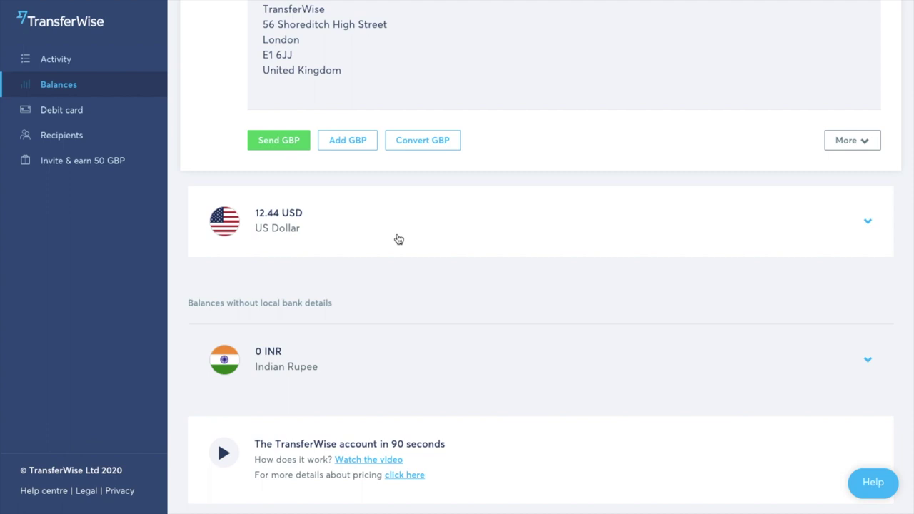
View the account's debit card offer and the page for managing recipients.
{"action": "left_click", "coordinate": [47, 113]}
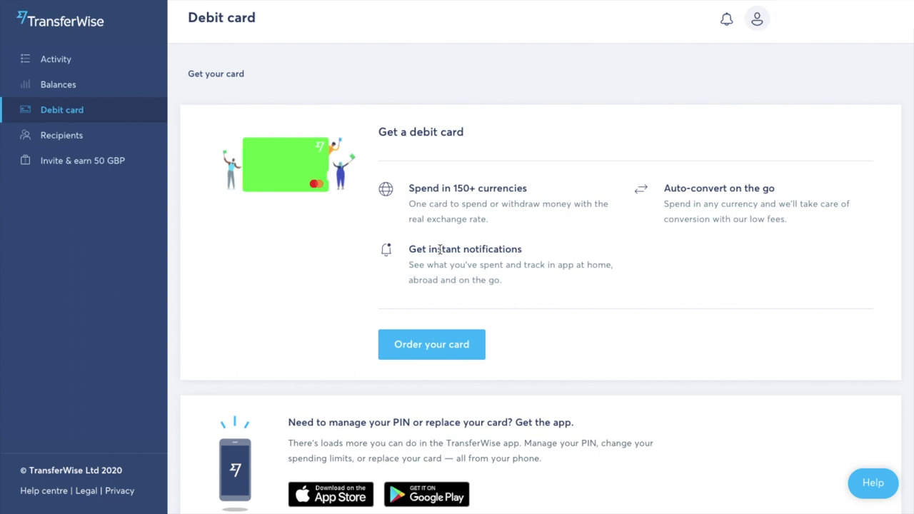
{"action": "left_click", "coordinate": [49, 137]}
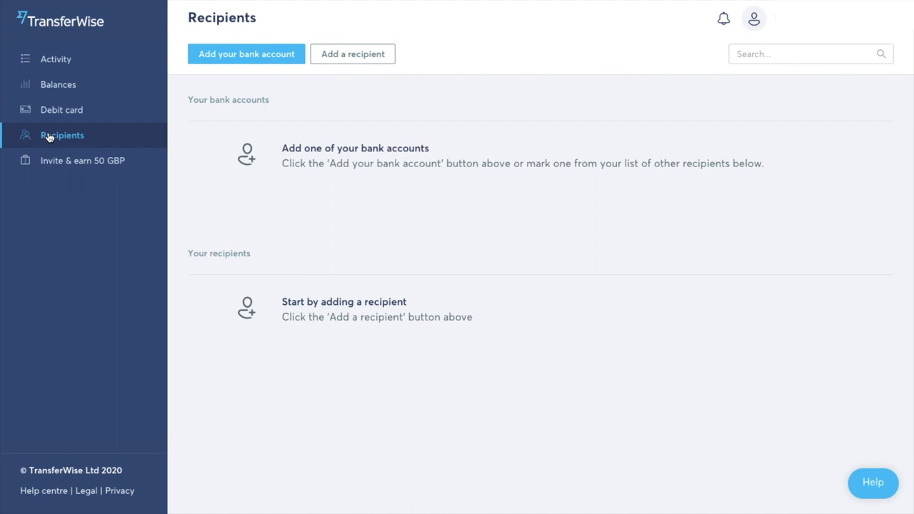